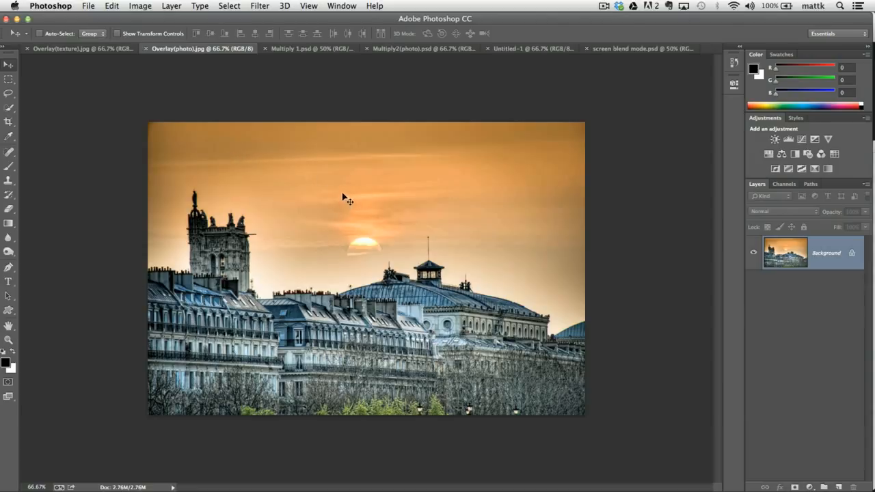
# Select the entire Overlay(photo).jpg image and copy it
pyautogui.click(229, 7)
pyautogui.click(235, 19)
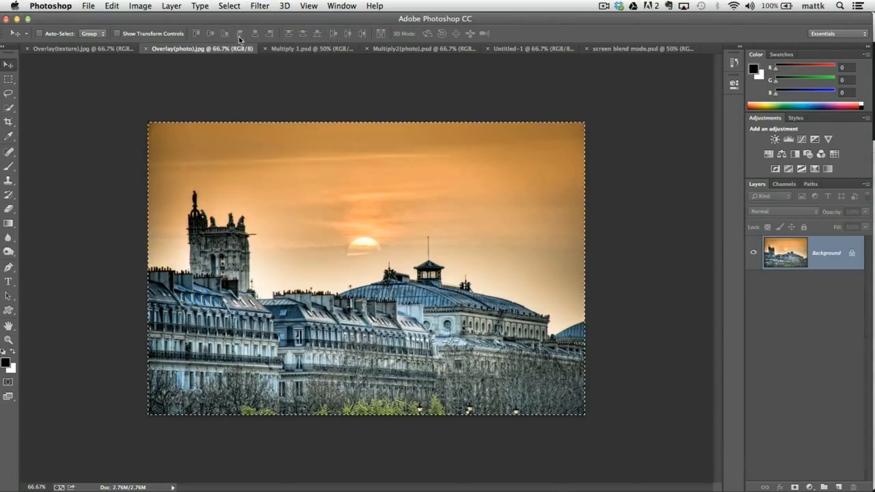
pyautogui.click(82, 49)
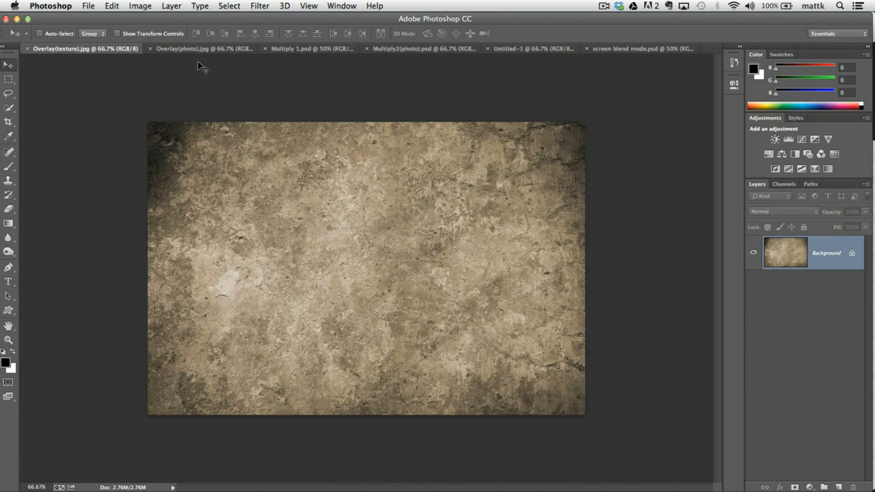
pyautogui.click(113, 5)
pyautogui.click(142, 7)
pyautogui.click(197, 49)
pyautogui.click(111, 6)
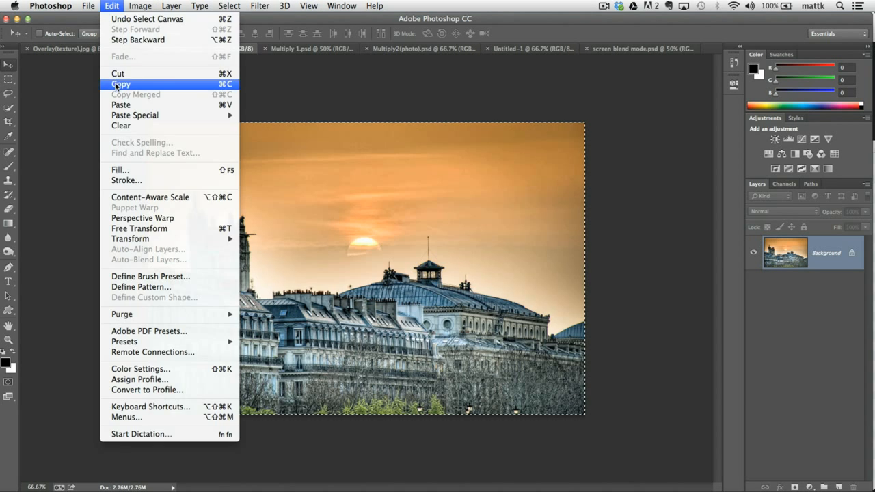
pyautogui.click(115, 84)
# Paste the copied photo into the Overlay(texture).jpg document as a new layer
pyautogui.click(97, 50)
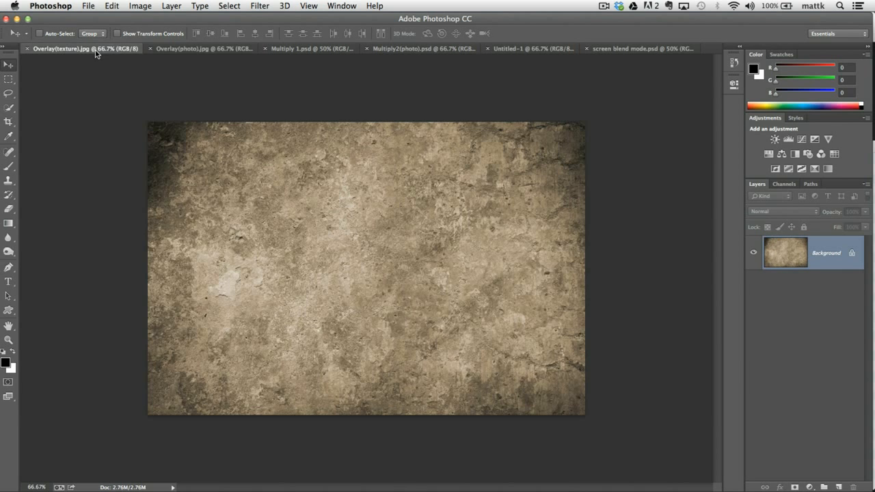
pyautogui.click(111, 5)
pyautogui.click(121, 104)
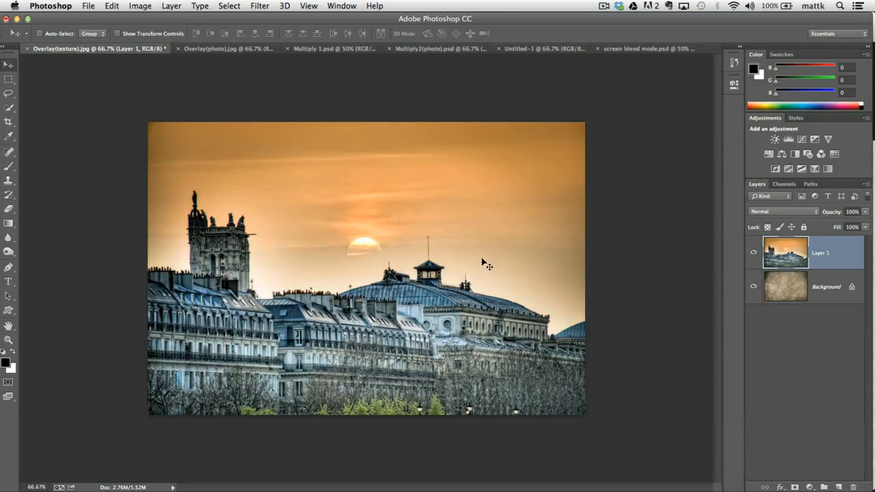
# Undo the photo paste, redo it once for comparison, and undo it again
pyautogui.press('super+z')
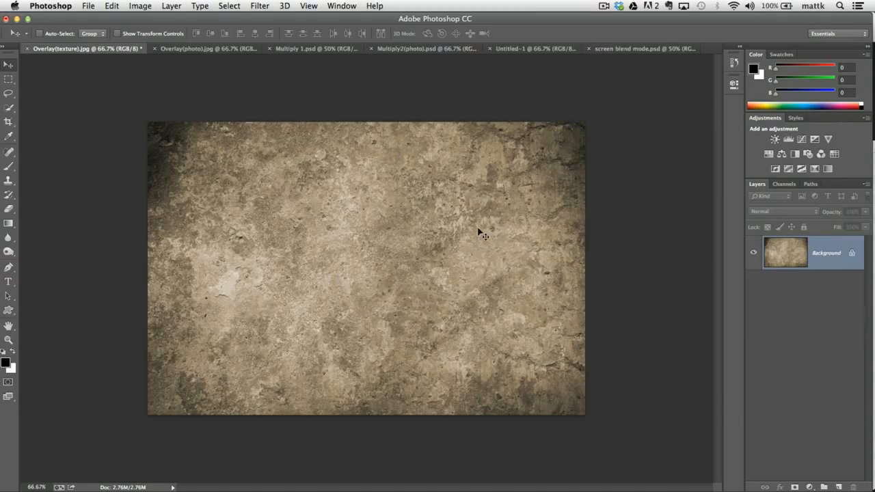
pyautogui.press('super+z')
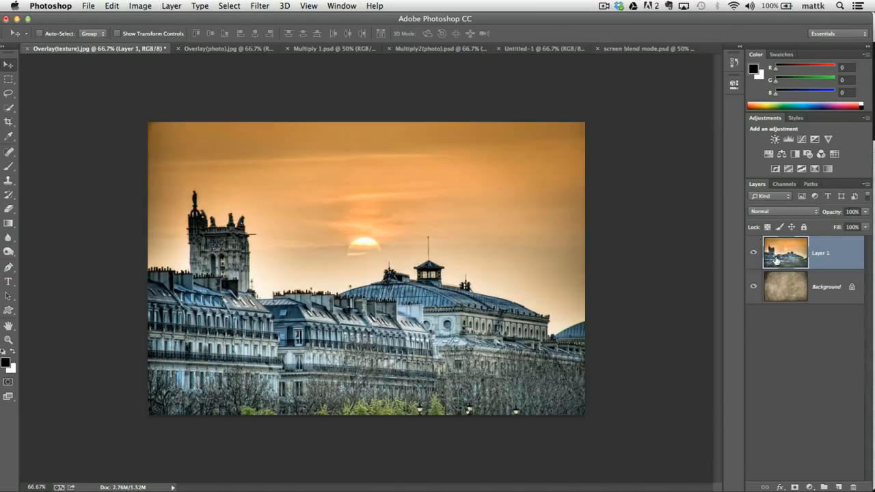
pyautogui.press('super+z')
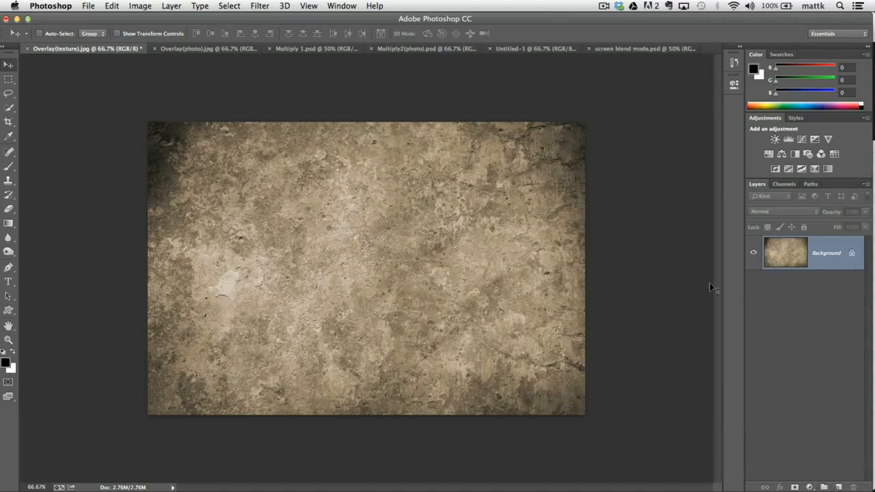
# Clear the selection in Overlay(photo).jpg and choose the Rectangular Marquee Tool
pyautogui.click(217, 49)
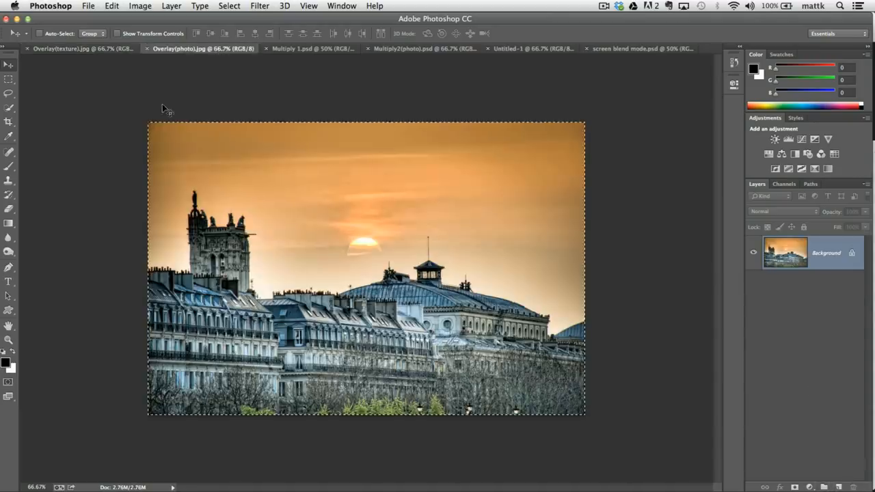
pyautogui.click(8, 79)
pyautogui.click(118, 93)
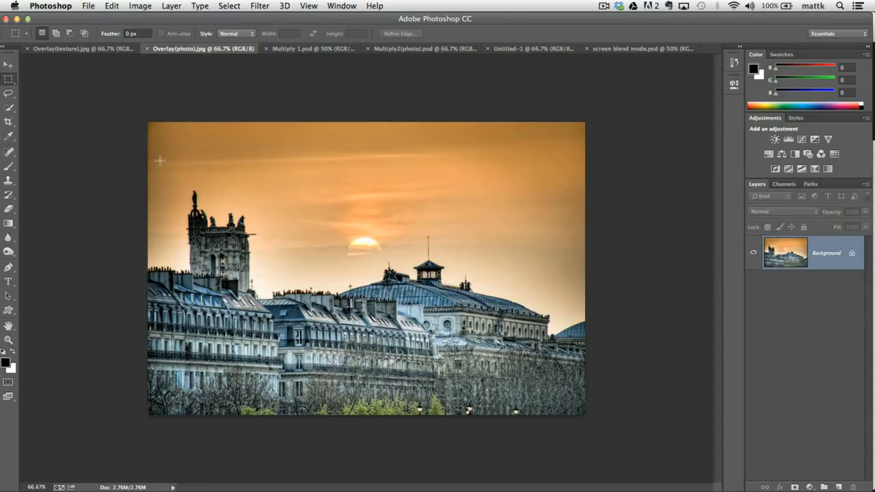
pyautogui.click(235, 6)
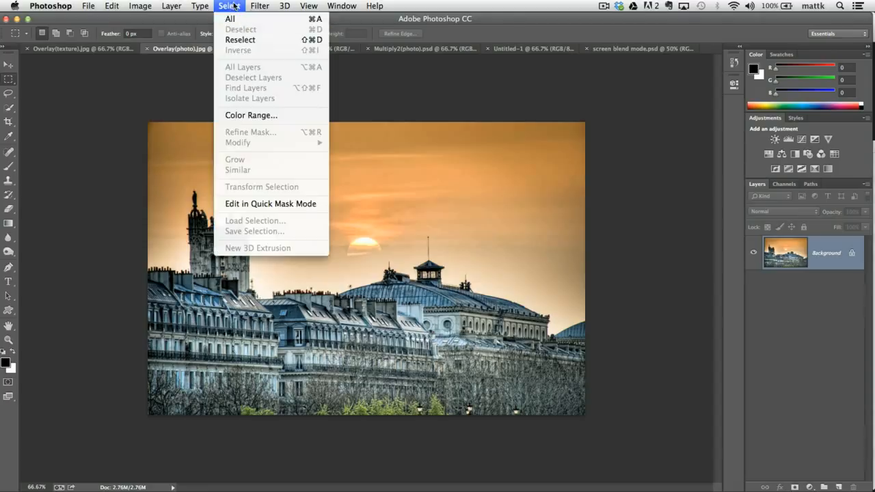
pyautogui.click(232, 7)
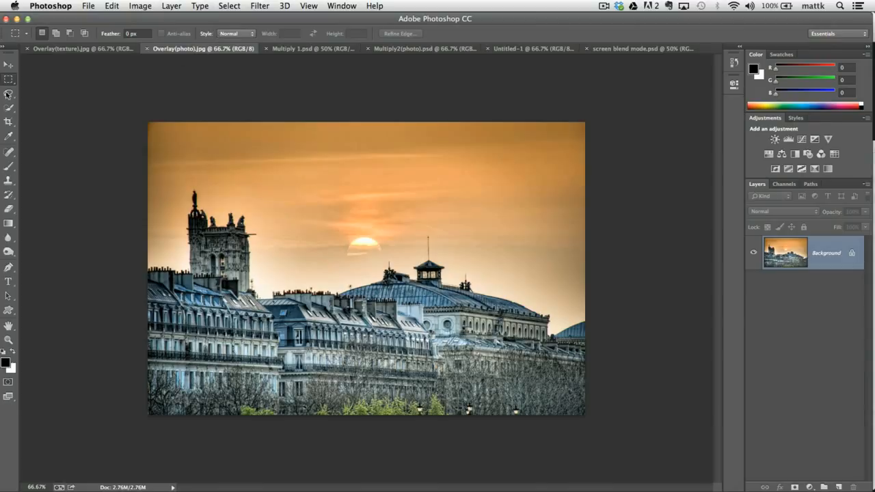
pyautogui.moveTo(8, 80); pyautogui.dragTo(45, 112)
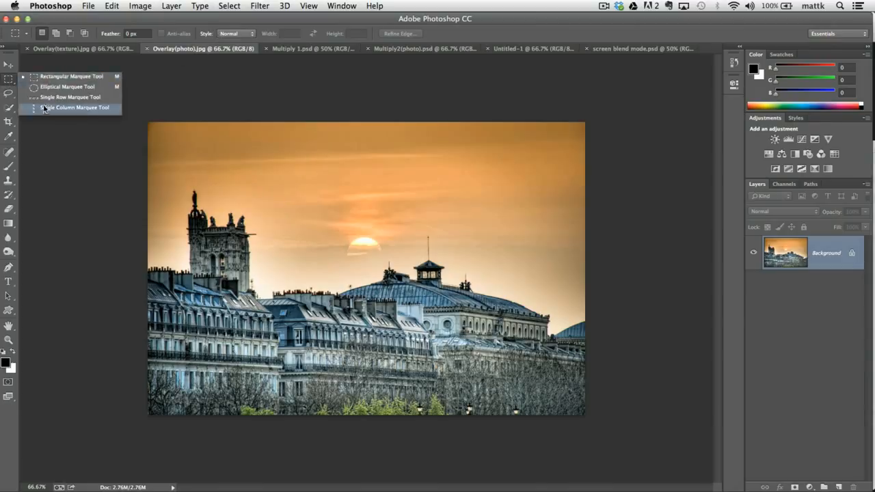
pyautogui.click(41, 80)
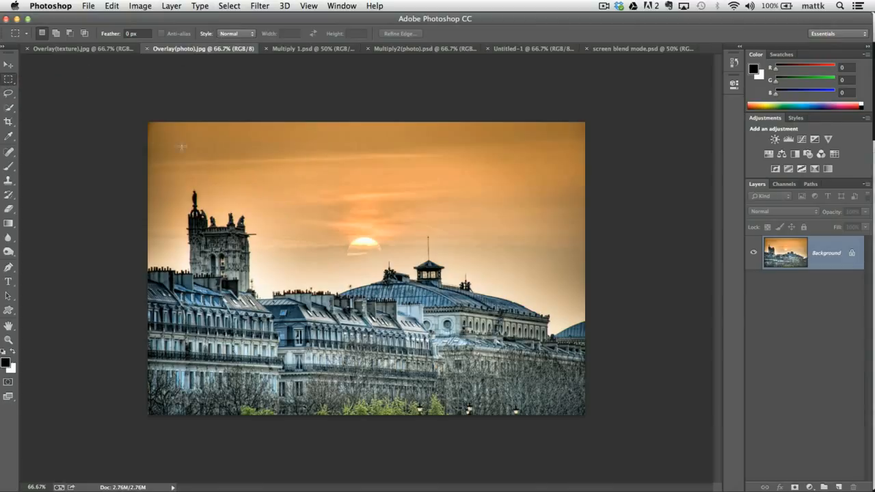
# Select roughly the left three quarters of the photo at full height, copy it and paste it into Overlay(texture).jpg
pyautogui.moveTo(149, 124); pyautogui.dragTo(471, 414)
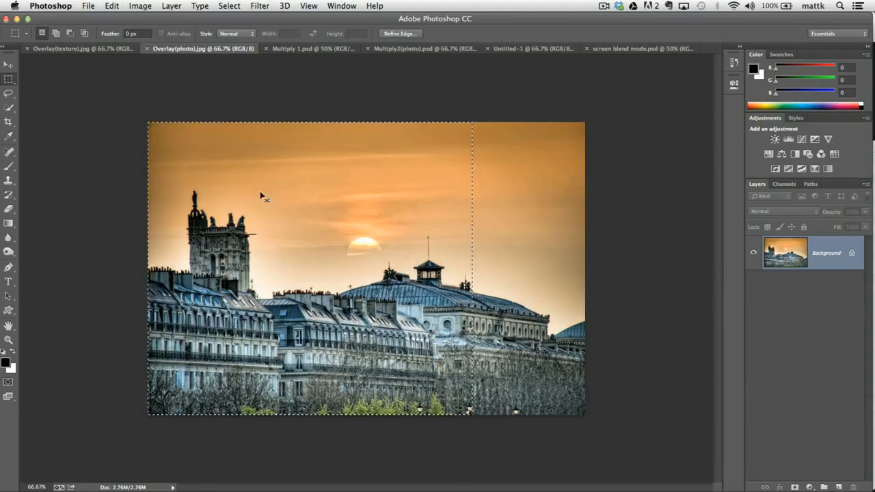
pyautogui.click(87, 50)
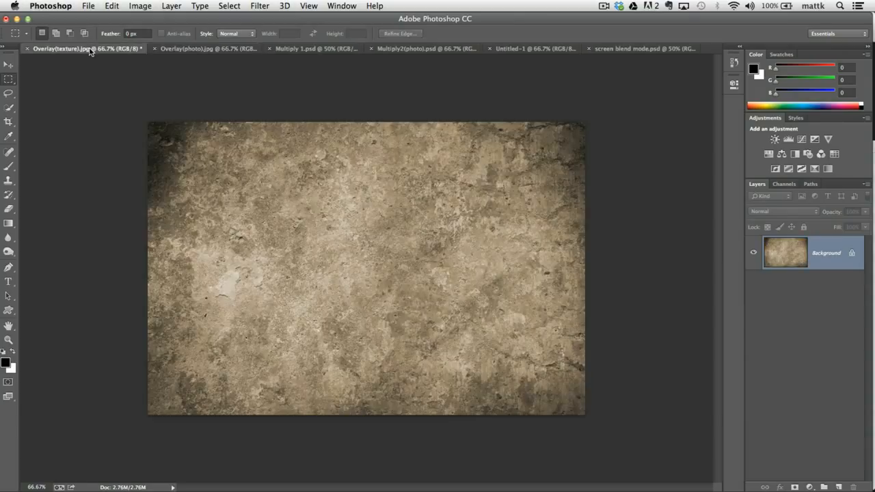
pyautogui.press('super+v')
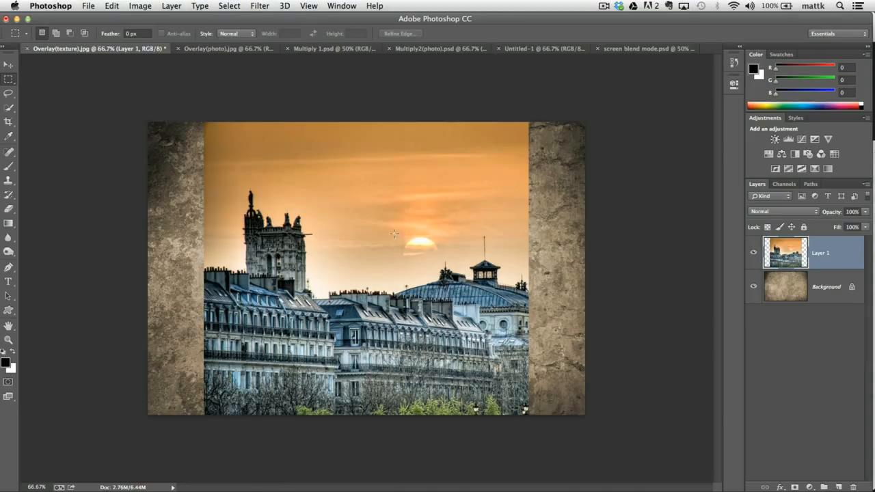
# Copy the entire Overlay(photo).jpg image and paste it as a new layer into Overlay(texture).jpg
pyautogui.click(230, 48)
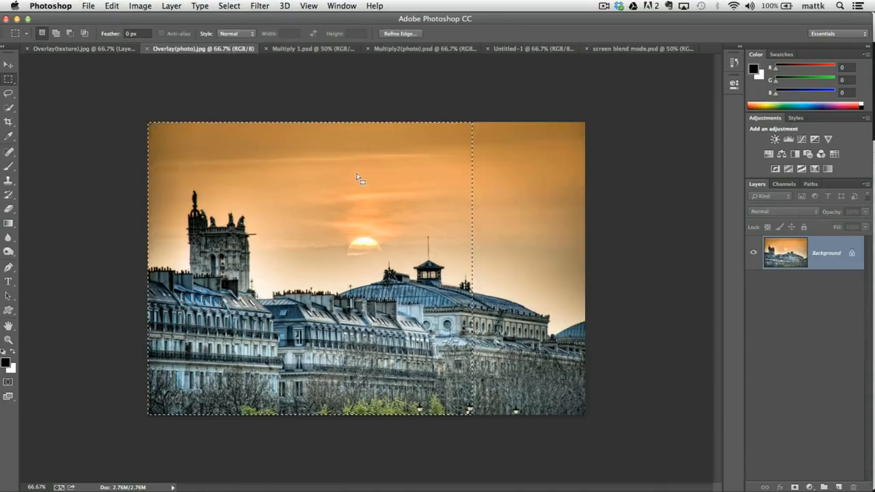
pyautogui.press('super+a')
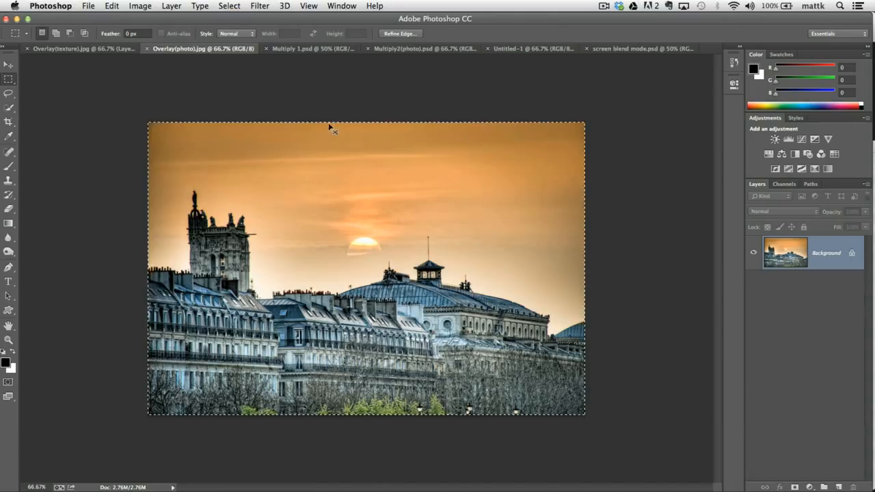
pyautogui.press('super+c')
pyautogui.click(103, 49)
pyautogui.press('super+v')
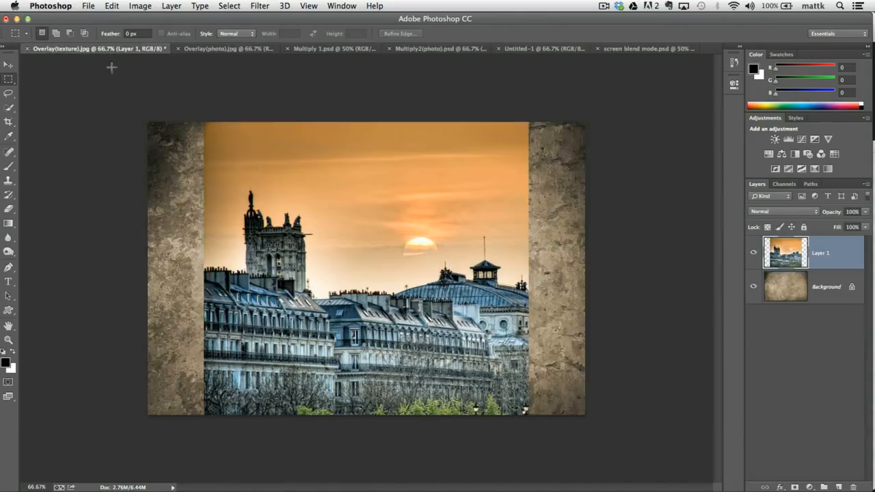
pyautogui.press('super+v')
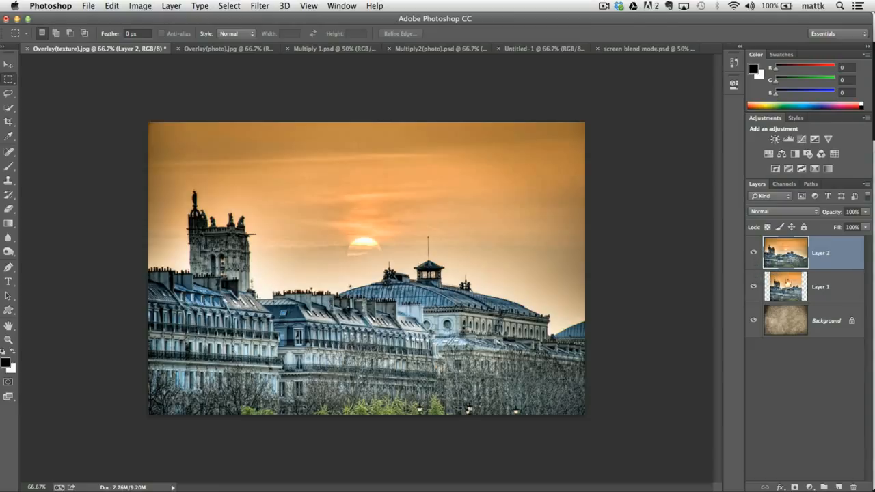
# Delete the partial-photo Layer 1 and make the full-photo Layer 2 active
pyautogui.click(783, 286)
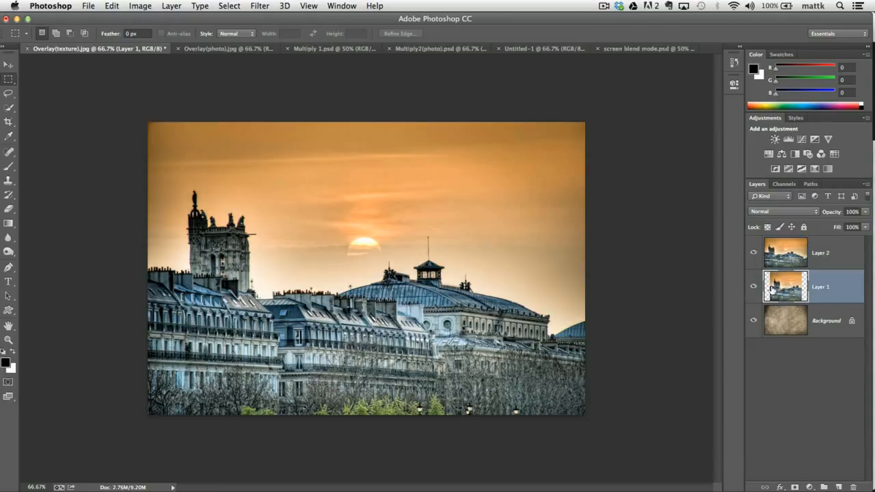
pyautogui.press('BackSpace')
pyautogui.click(784, 255)
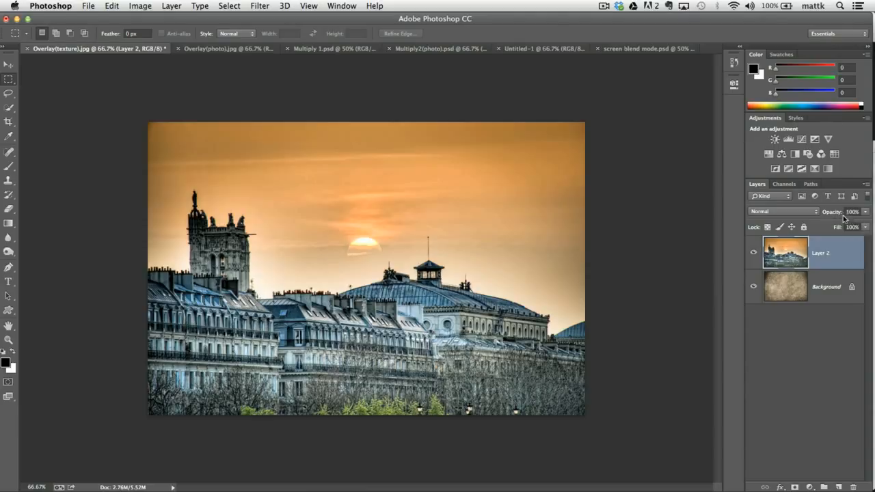
# Lower Layer 2's opacity to 41% and toggle its visibility off and on to compare with the texture
pyautogui.moveTo(865, 214); pyautogui.dragTo(834, 226)
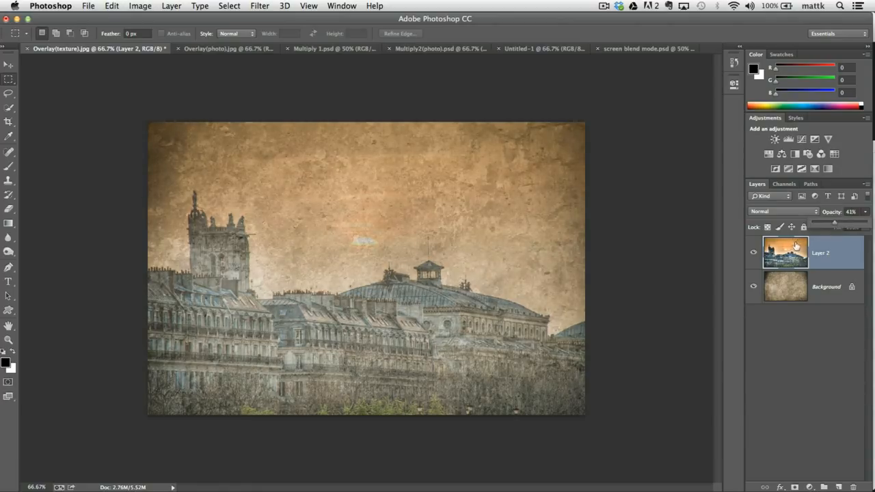
pyautogui.click(753, 252)
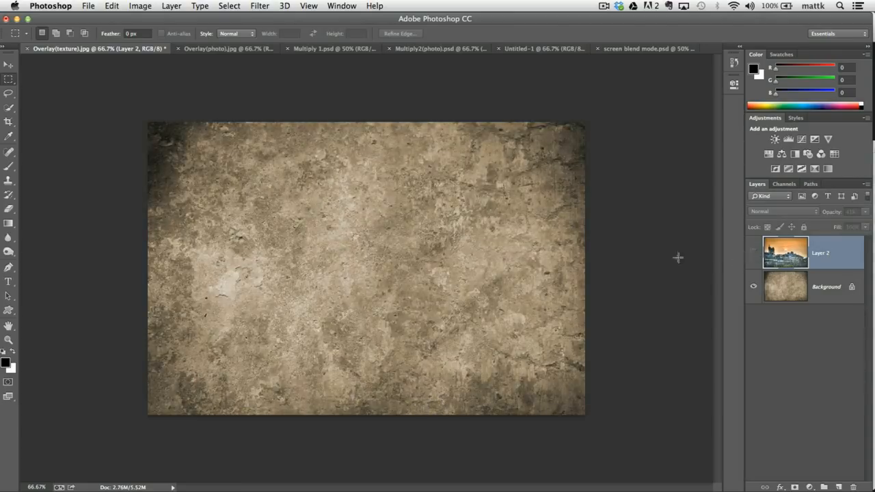
pyautogui.click(753, 252)
# Try Layer 2 at 42% and 0% opacity, and restore it to 100%
pyautogui.click(865, 212)
pyautogui.moveTo(855, 227)
pyautogui.mouseDown()
pyautogui.moveTo(837, 227)
pyautogui.moveTo(845, 227)
pyautogui.mouseUp()
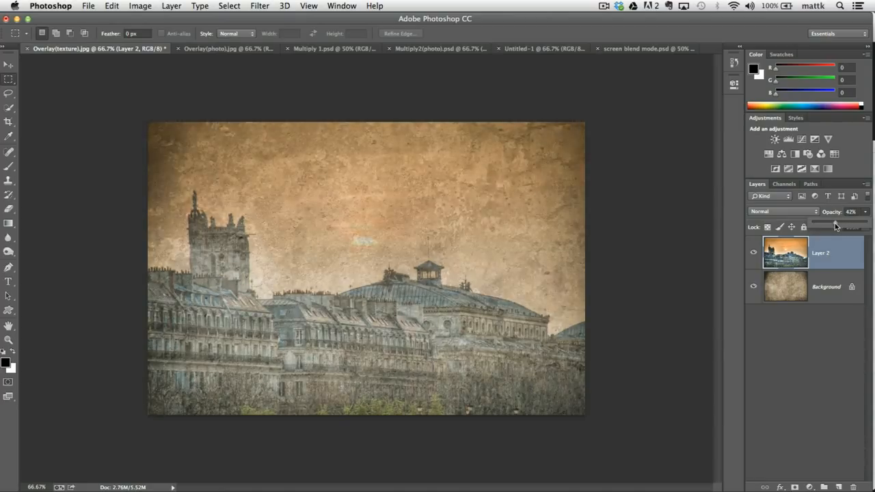
pyautogui.moveTo(829, 226); pyautogui.dragTo(811, 226)
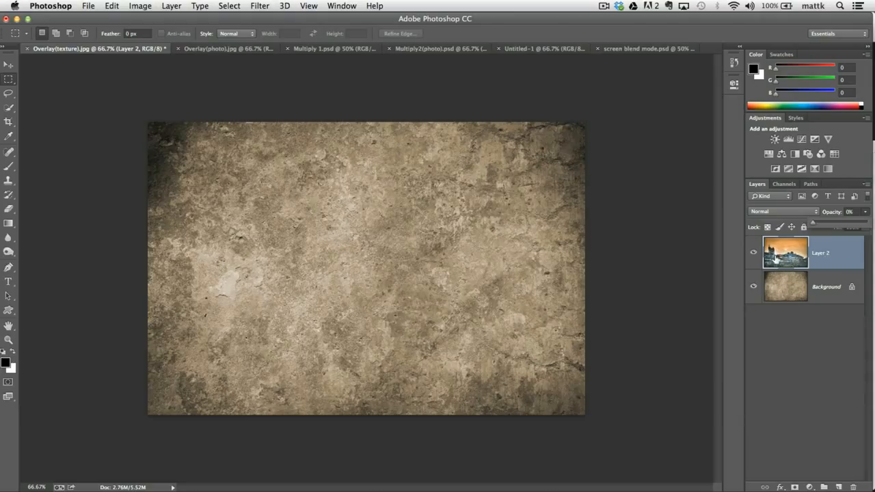
pyautogui.moveTo(815, 226); pyautogui.dragTo(873, 223)
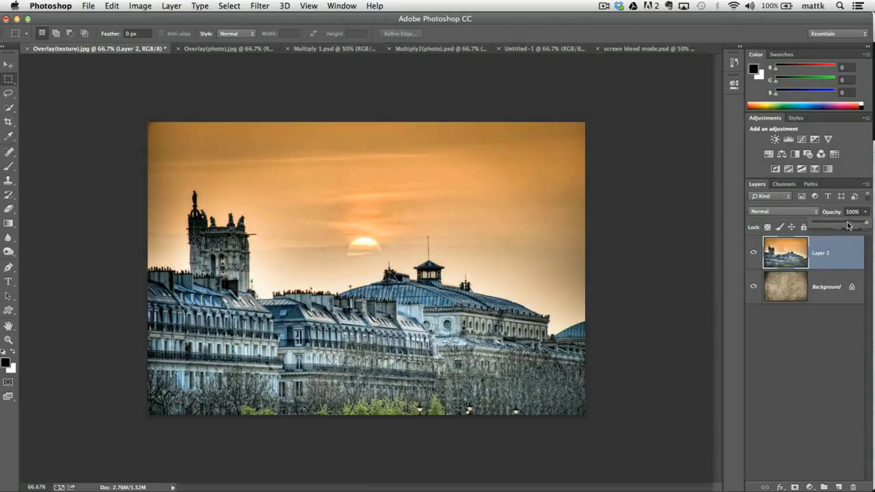
pyautogui.click(785, 256)
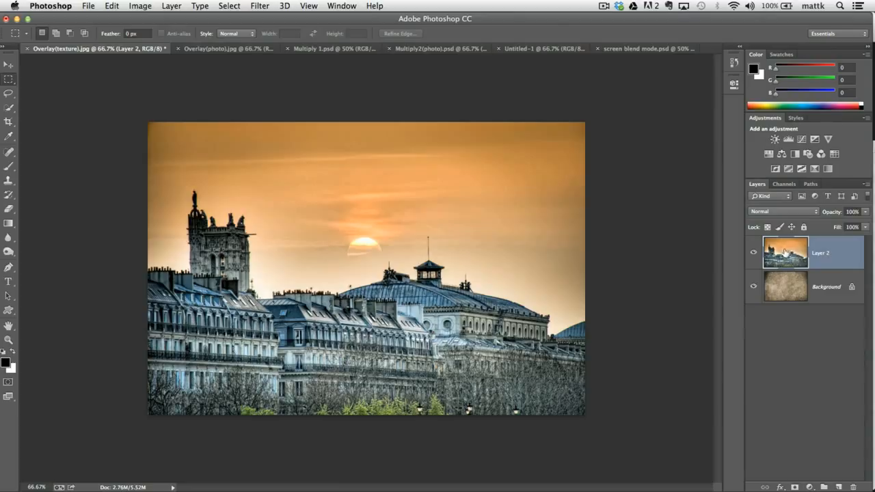
# Try the Multiply and Screen blend modes on the photo layer, Layer 2
pyautogui.click(786, 212)
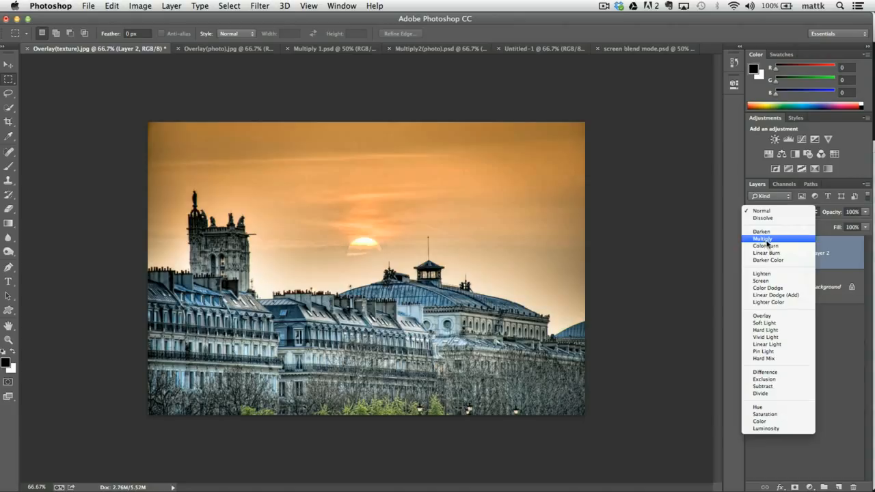
pyautogui.click(763, 239)
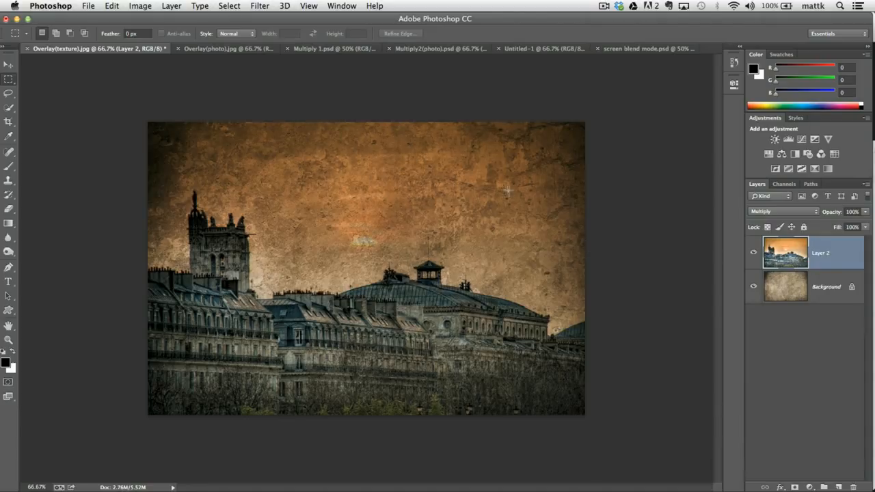
pyautogui.click(773, 210)
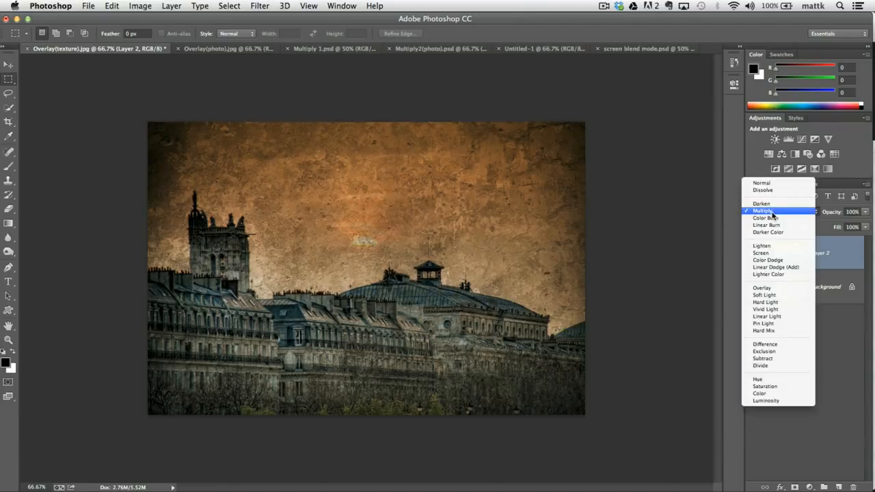
pyautogui.click(761, 253)
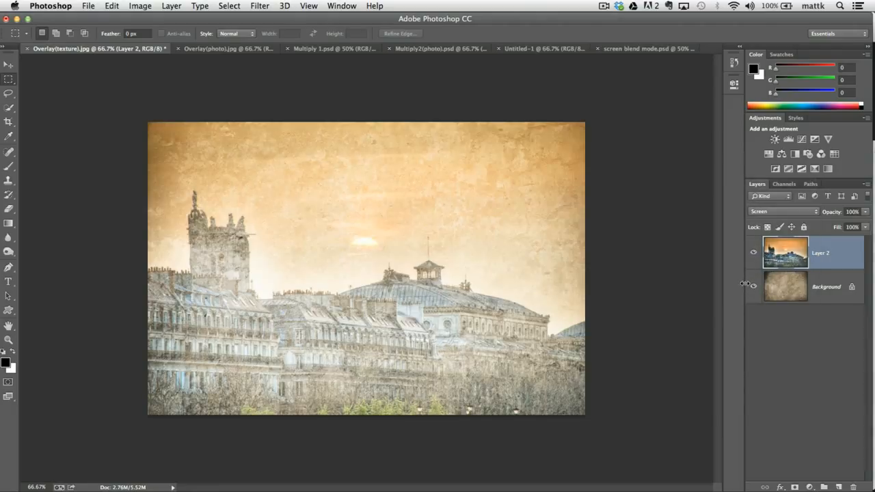
# Set the blend mode of the photo layer, Layer 2, to Multiply
pyautogui.click(766, 213)
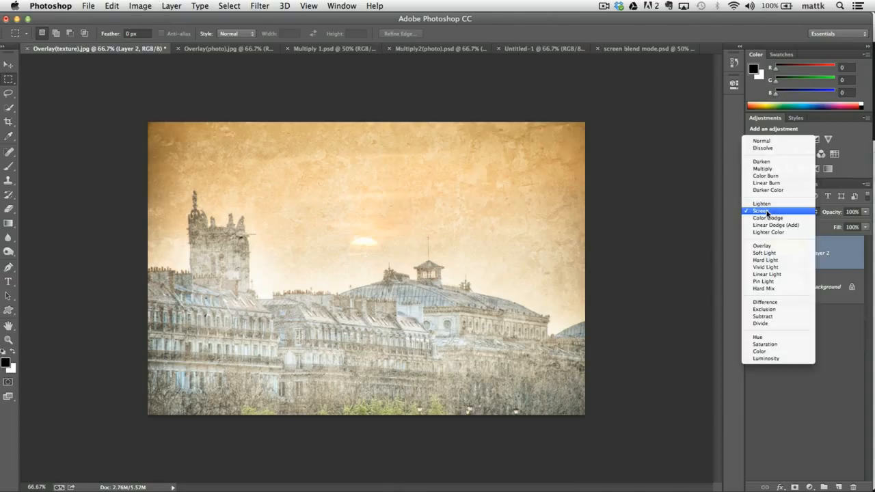
pyautogui.click(762, 168)
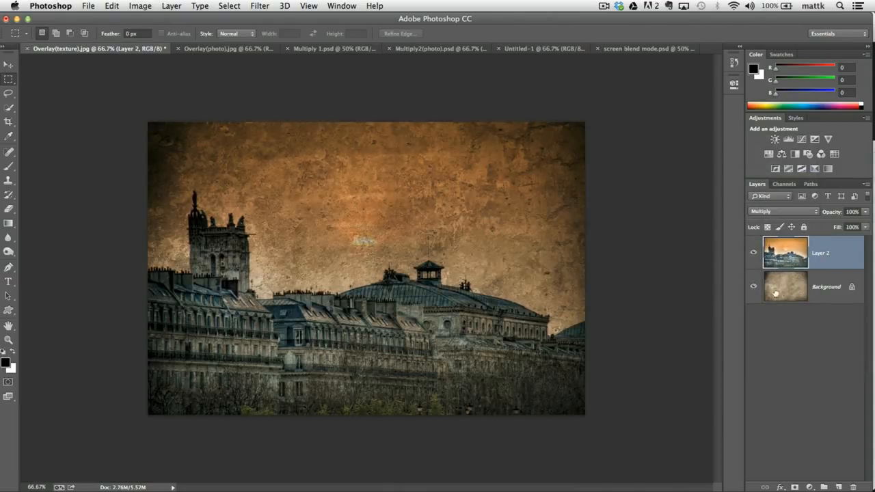
# Toggle Layer 2's visibility off and on, and try the Screen and Soft Light blend modes on it
pyautogui.click(753, 254)
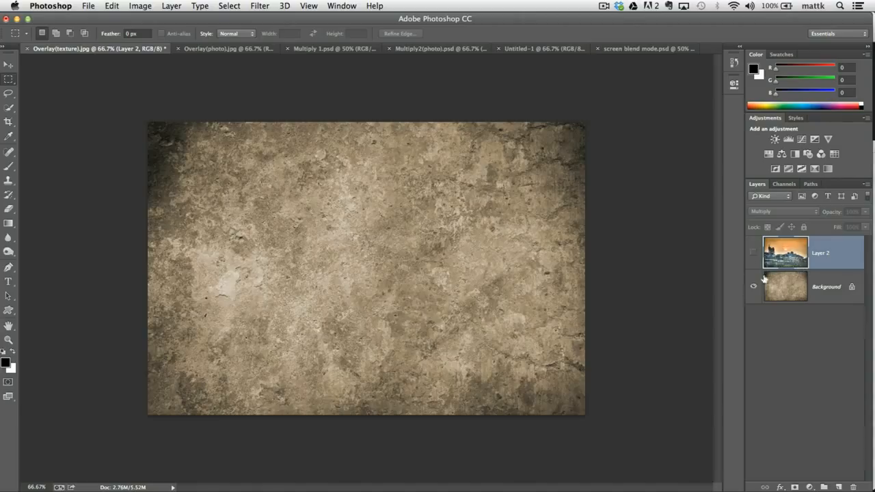
pyautogui.click(753, 254)
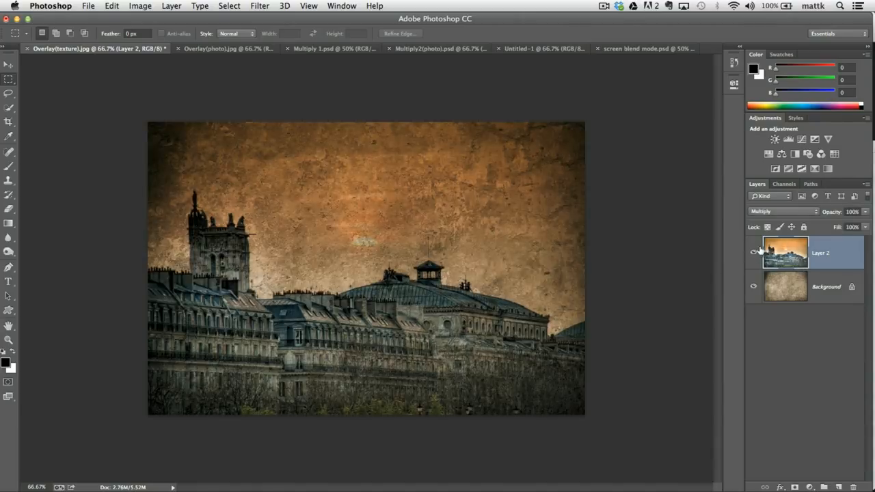
pyautogui.click(769, 213)
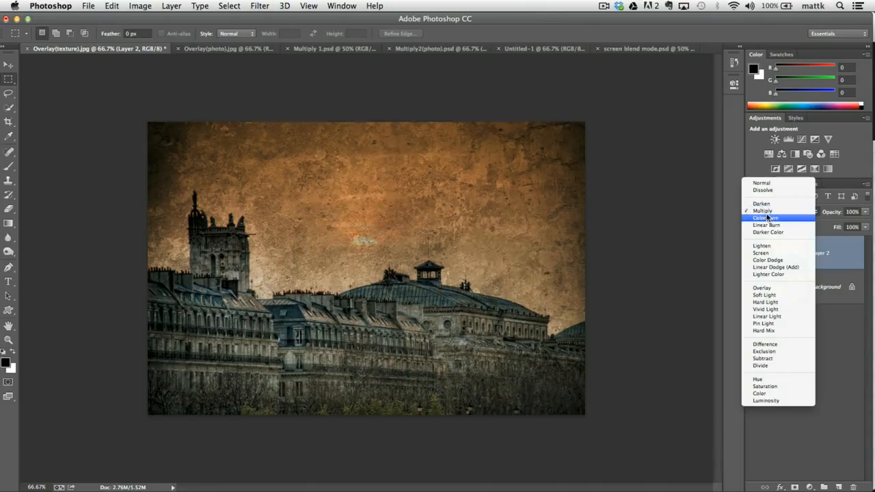
pyautogui.click(764, 253)
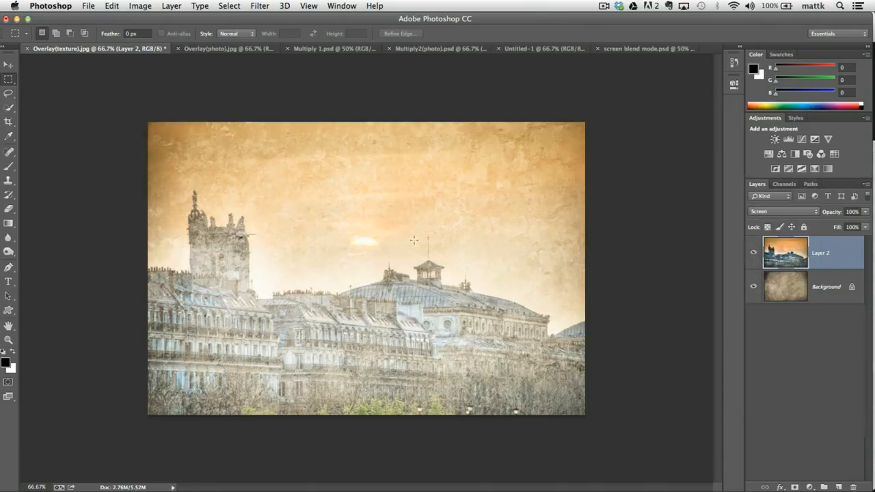
pyautogui.click(771, 212)
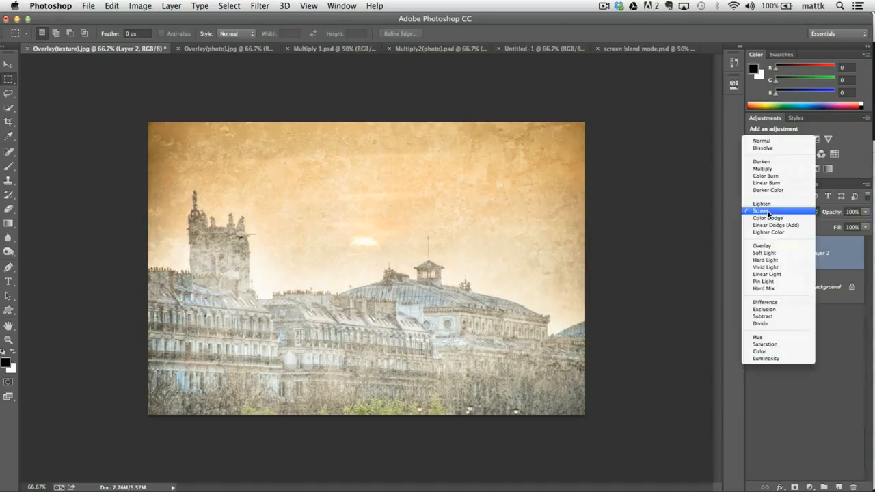
pyautogui.click(762, 254)
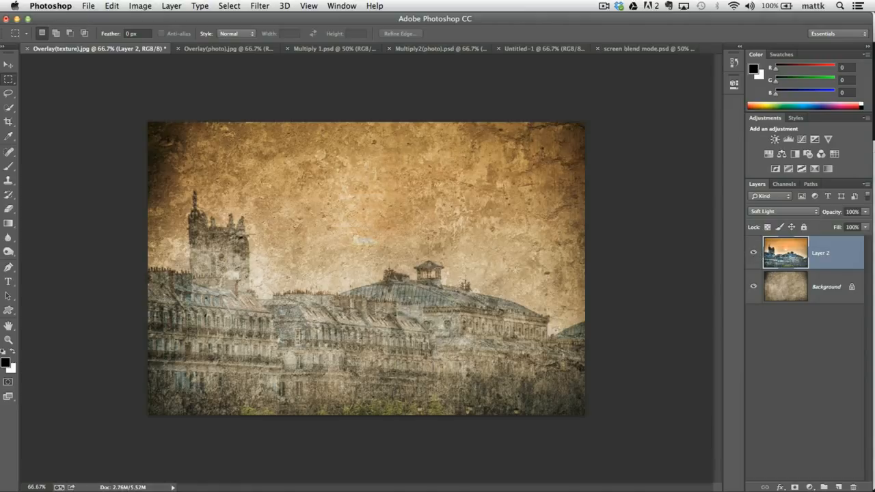
# Set Layer 2's blend mode to Overlay after comparing Overlay with Soft Light
pyautogui.click(786, 211)
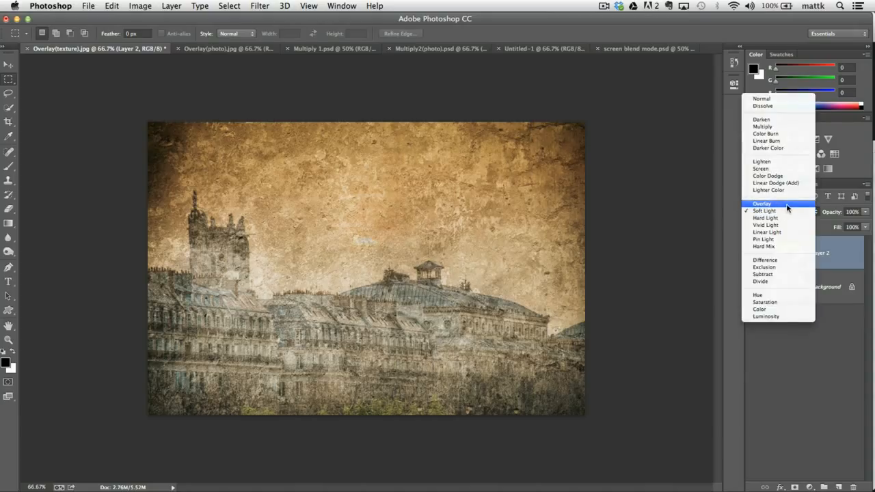
pyautogui.click(787, 205)
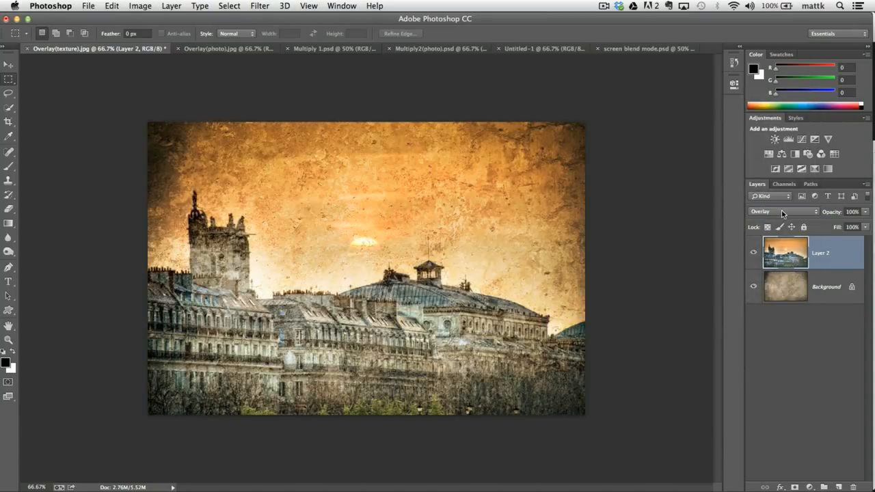
pyautogui.click(780, 212)
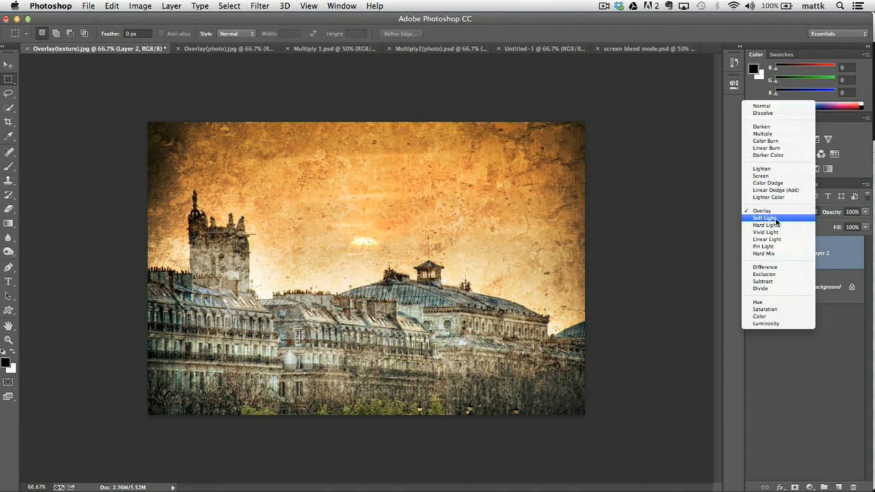
pyautogui.click(778, 219)
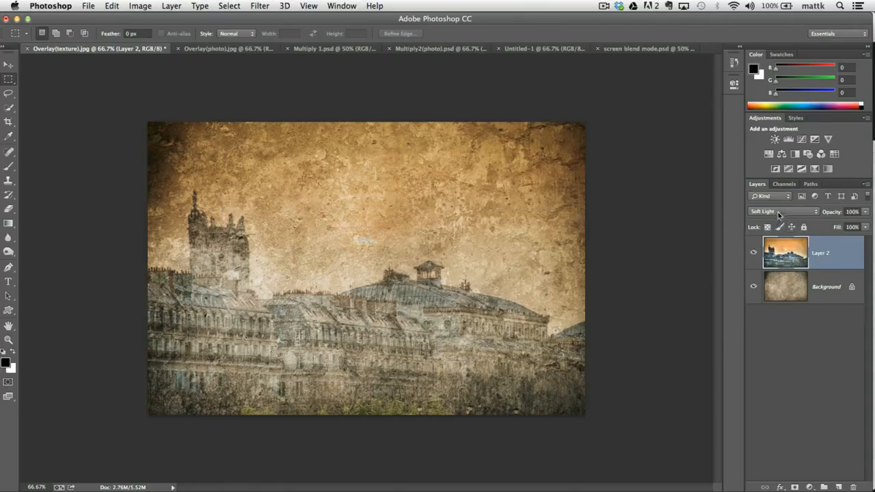
pyautogui.click(778, 212)
pyautogui.click(779, 206)
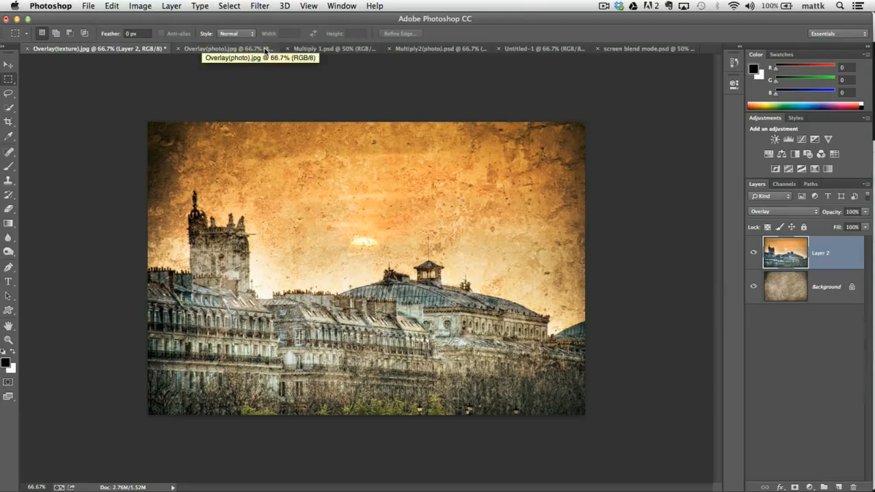
# Duplicate the Background layer of the desert photo in the Multiply 1.psd document
pyautogui.click(331, 49)
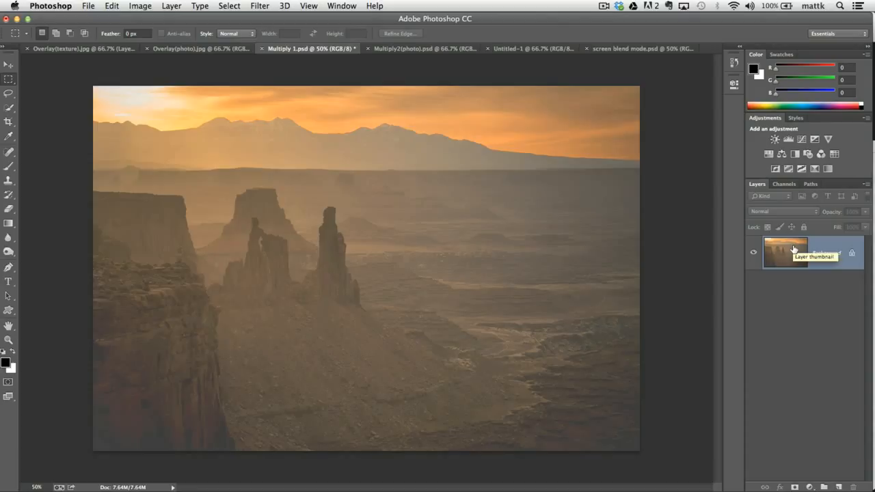
pyautogui.moveTo(794, 250); pyautogui.dragTo(793, 246)
pyautogui.moveTo(793, 246); pyautogui.dragTo(792, 250)
pyautogui.press('super+j')
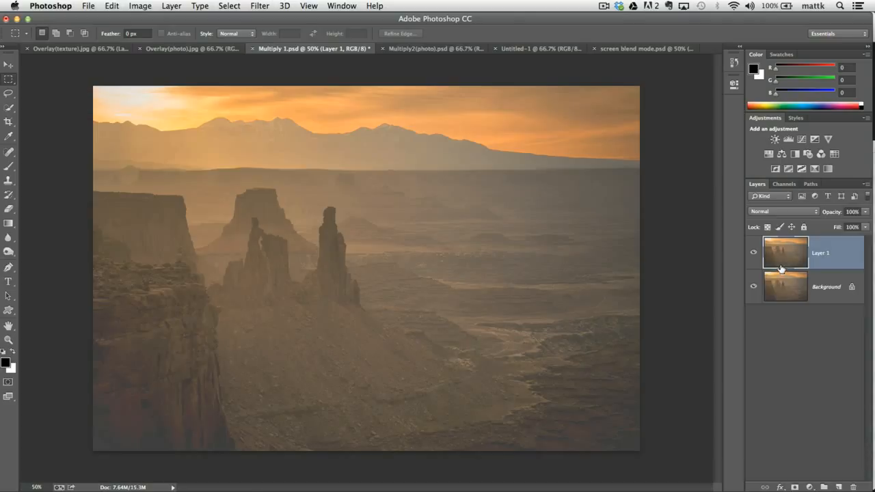
pyautogui.press('super+z')
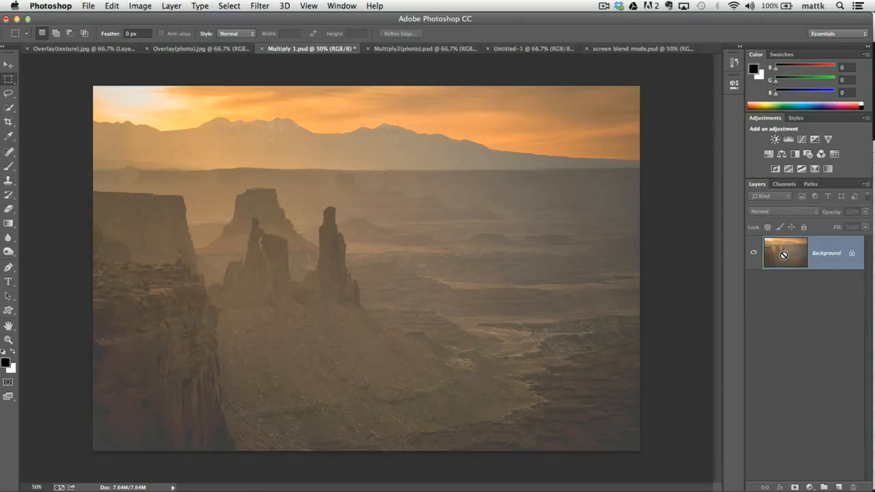
pyautogui.press('super+j')
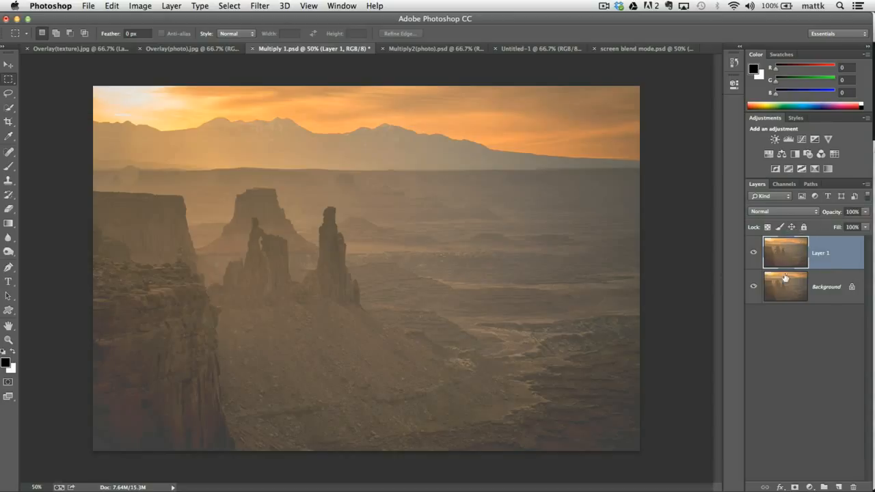
# Set the duplicated desert layer's blend mode to Multiply and toggle its visibility to compare with the original
pyautogui.click(763, 214)
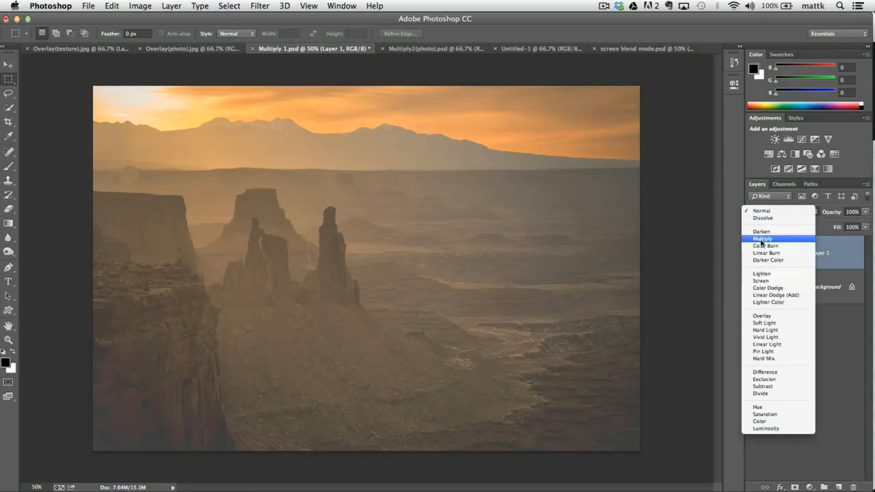
pyautogui.click(763, 211)
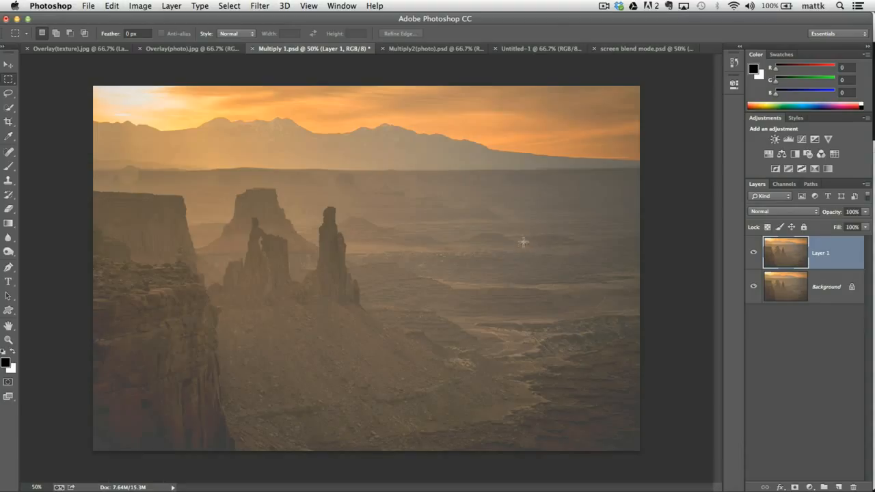
pyautogui.click(792, 212)
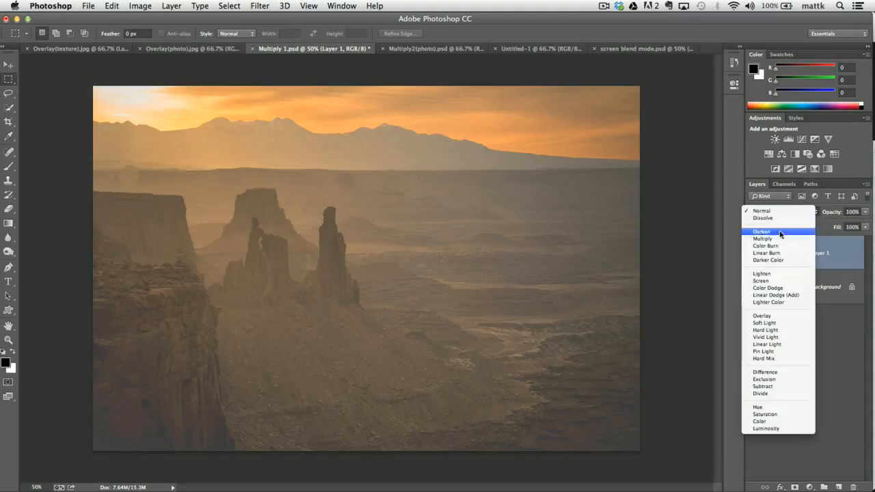
pyautogui.click(780, 240)
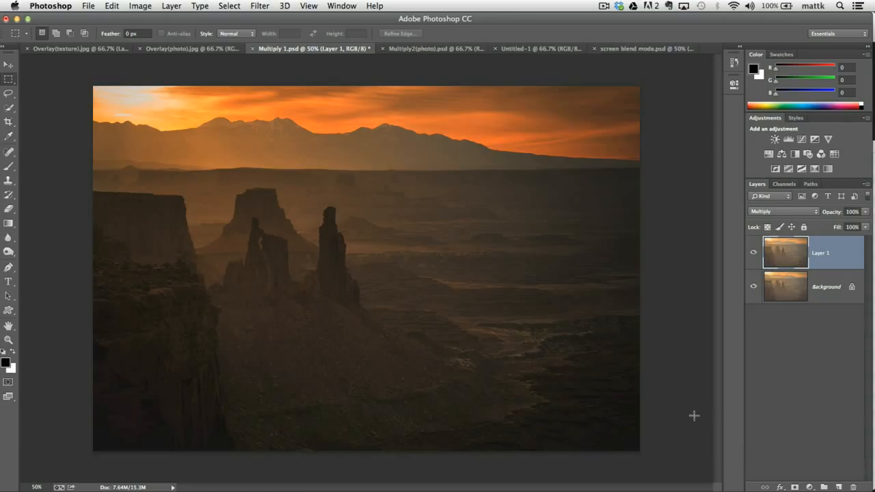
pyautogui.click(753, 253)
pyautogui.click(753, 255)
# Erase the sky area of Layer 1 using the Eraser at size 468, and toggle the layer's visibility to compare
pyautogui.press('e')
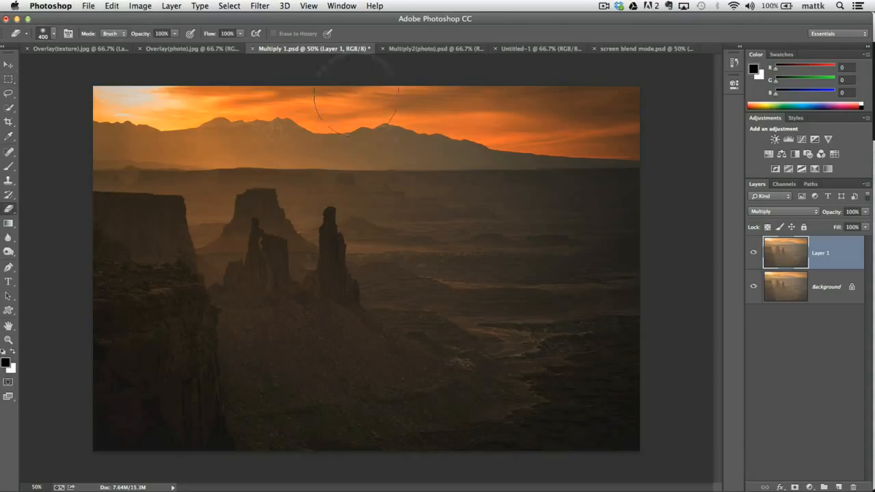
pyautogui.moveTo(9, 208); pyautogui.dragTo(24, 207)
pyautogui.click(53, 33)
pyautogui.moveTo(111, 66)
pyautogui.mouseDown()
pyautogui.moveTo(137, 86)
pyautogui.moveTo(111, 89)
pyautogui.moveTo(677, 96)
pyautogui.mouseUp()
pyautogui.press('Return')
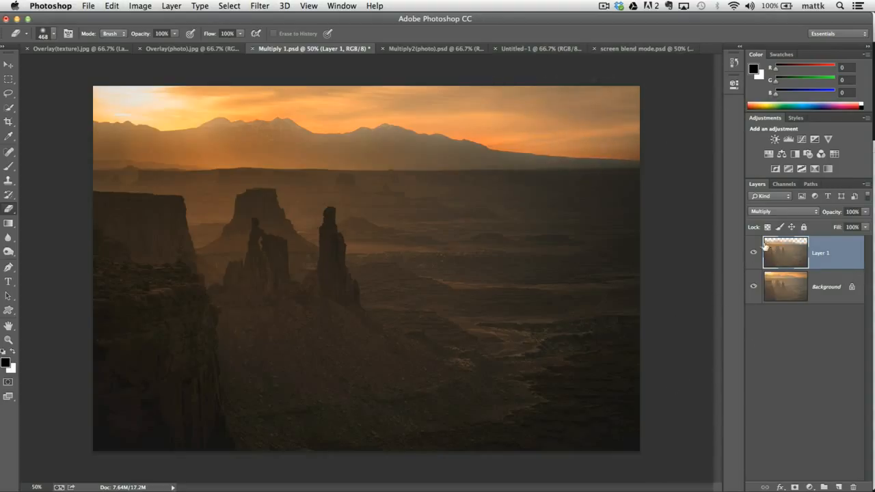
pyautogui.click(753, 253)
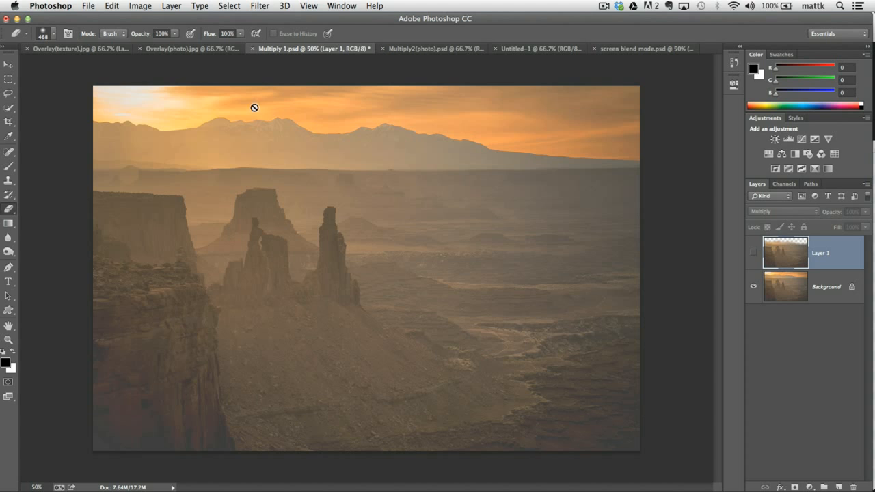
pyautogui.click(754, 254)
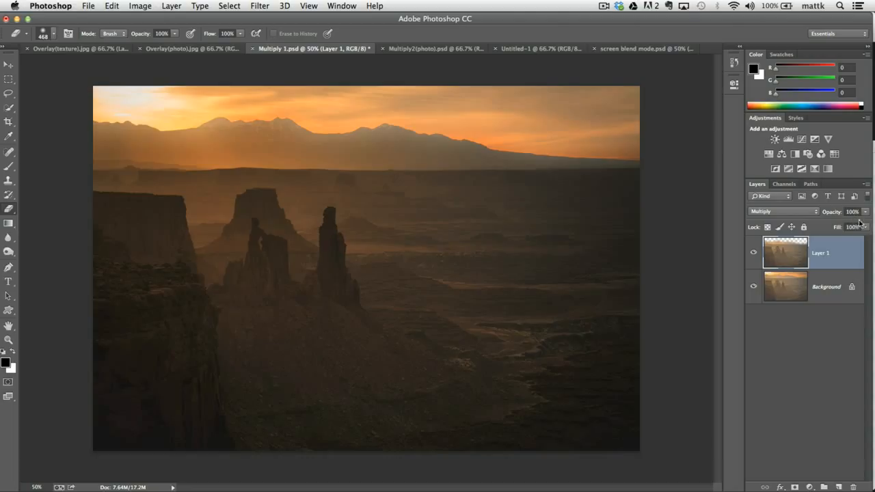
# Try reduced opacities on the Multiply layer, Layer 1, such as 54% and 59%
pyautogui.moveTo(865, 211)
pyautogui.mouseDown()
pyautogui.moveTo(866, 222)
pyautogui.moveTo(852, 224)
pyautogui.moveTo(862, 224)
pyautogui.mouseUp()
pyautogui.moveTo(845, 224); pyautogui.dragTo(794, 224)
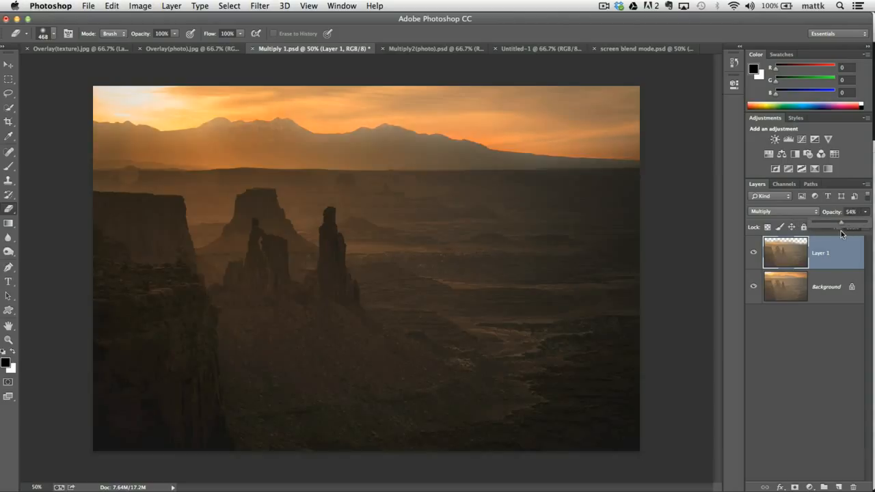
pyautogui.moveTo(841, 230); pyautogui.dragTo(844, 231)
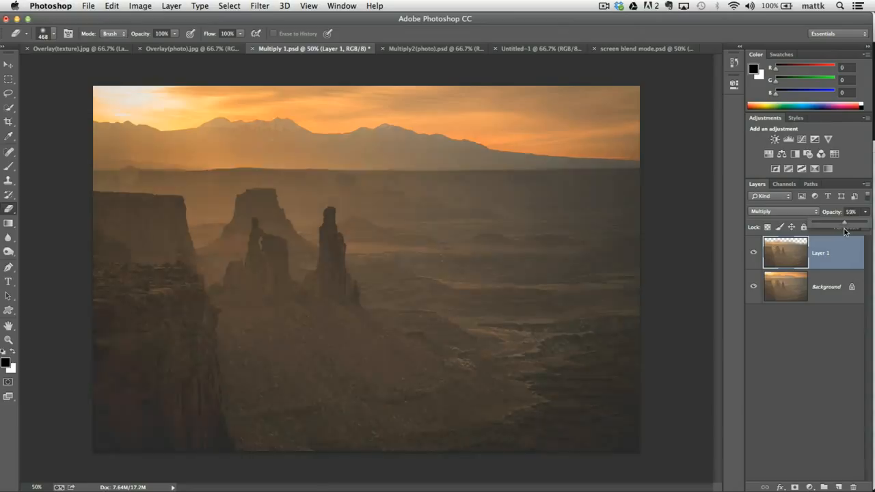
# Copy the entire black grunge frame from Untitled-1 into Multiply2(photo).psd as a new layer and set its blend mode to Multiply
pyautogui.click(514, 50)
pyautogui.click(431, 49)
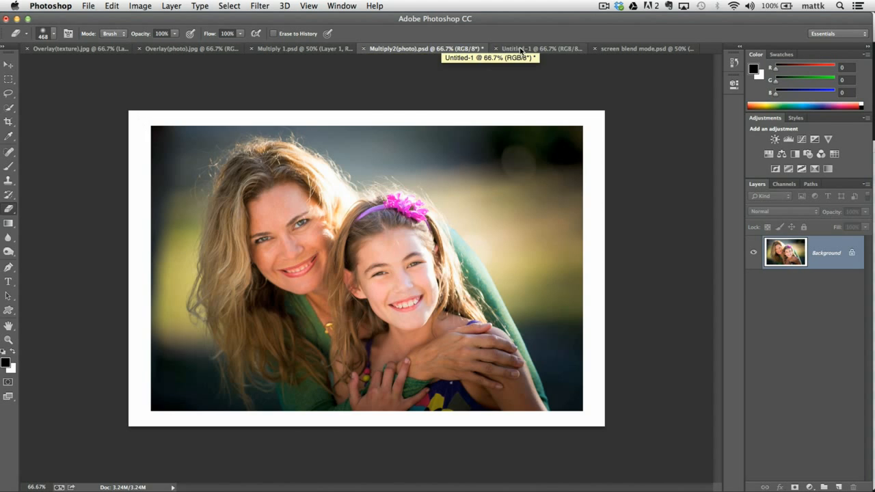
pyautogui.press('v')
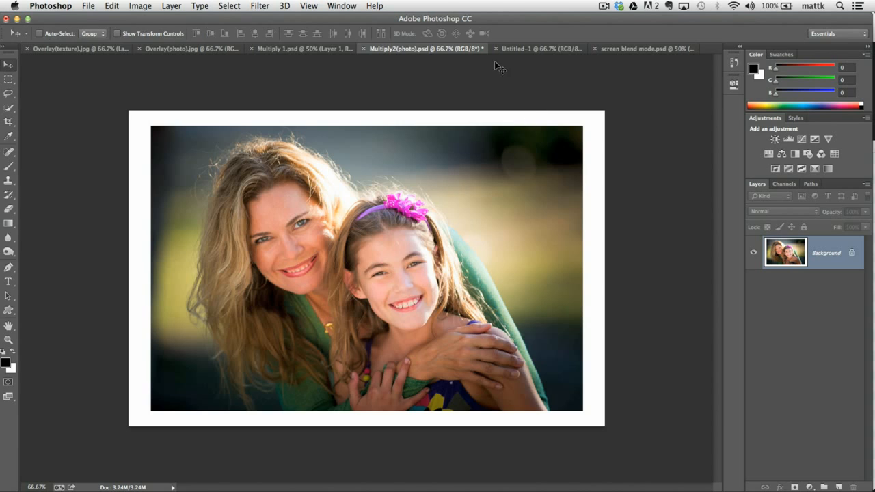
pyautogui.click(510, 49)
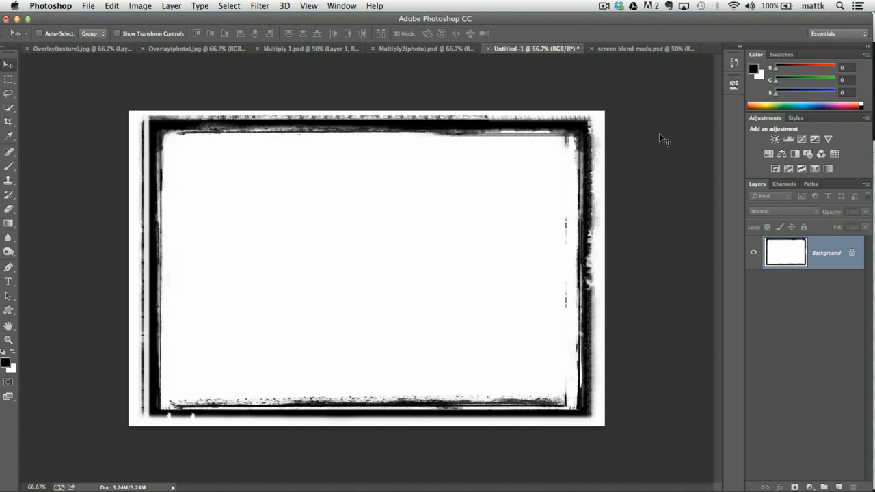
pyautogui.click(229, 6)
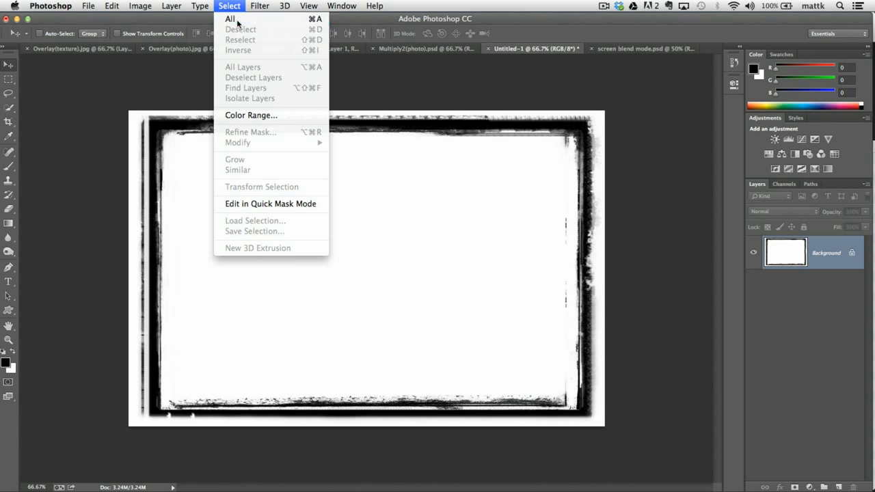
pyautogui.click(228, 21)
pyautogui.click(420, 48)
pyautogui.hotkey('ctrl', 'v')
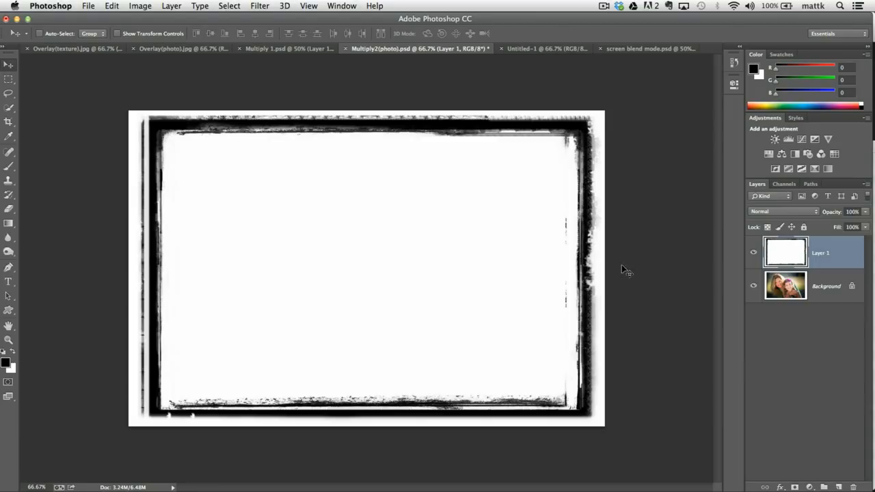
pyautogui.click(775, 212)
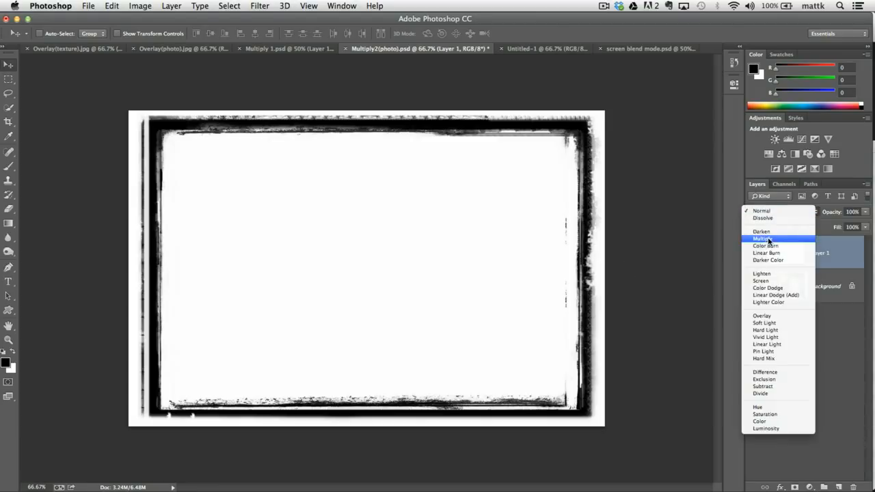
pyautogui.click(769, 240)
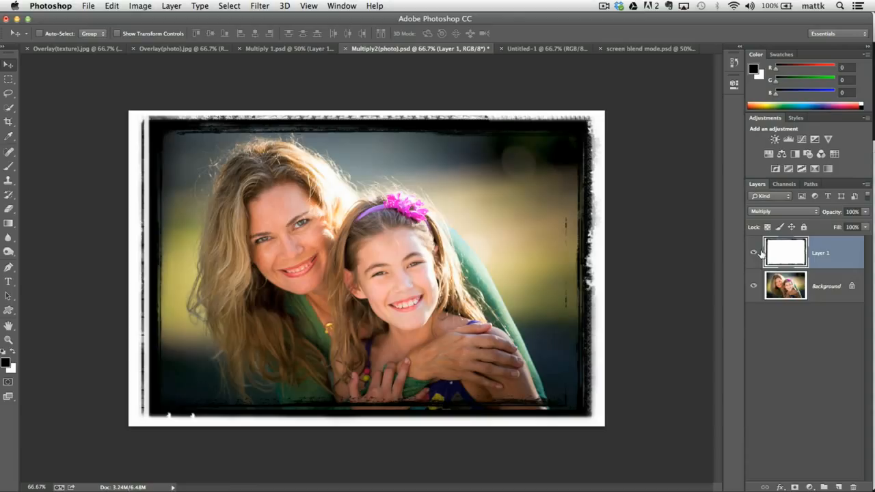
# In Multiply 1.psd, restore Layer 1's opacity to 100% and toggle its visibility to compare, and return to Multiply2(photo).psd
pyautogui.click(259, 49)
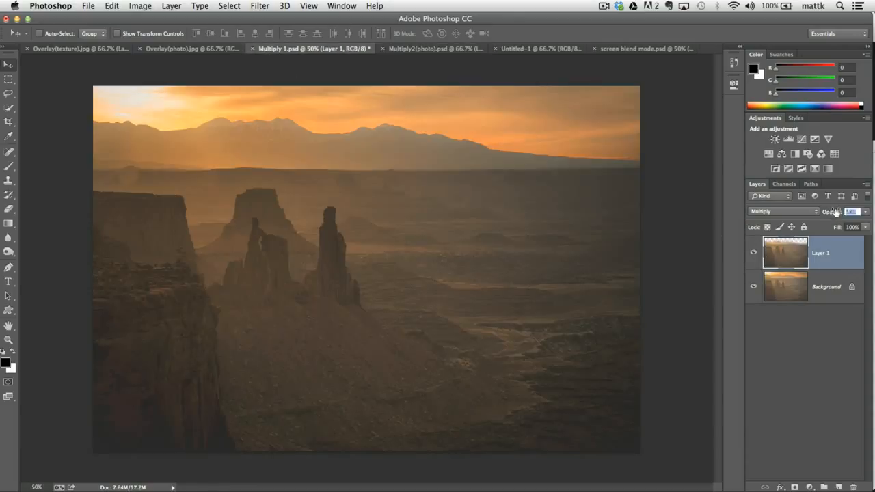
pyautogui.moveTo(832, 212); pyautogui.dragTo(838, 228)
pyautogui.click(754, 253)
pyautogui.click(754, 254)
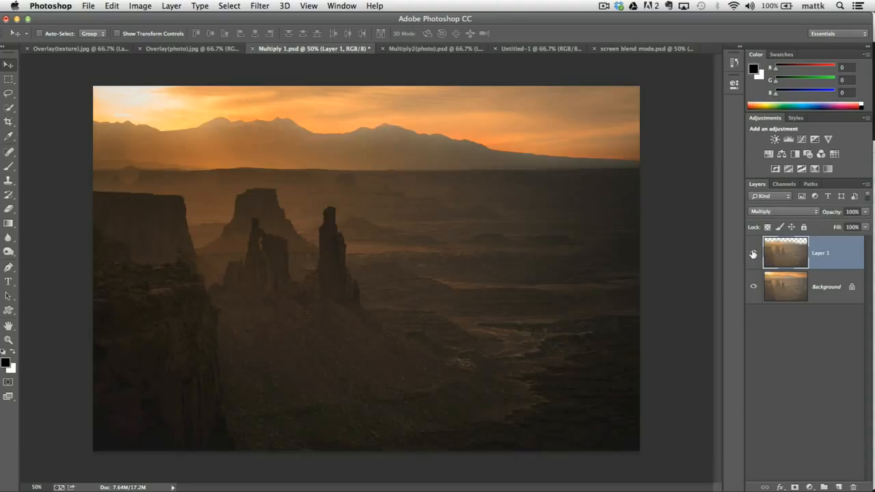
pyautogui.click(414, 49)
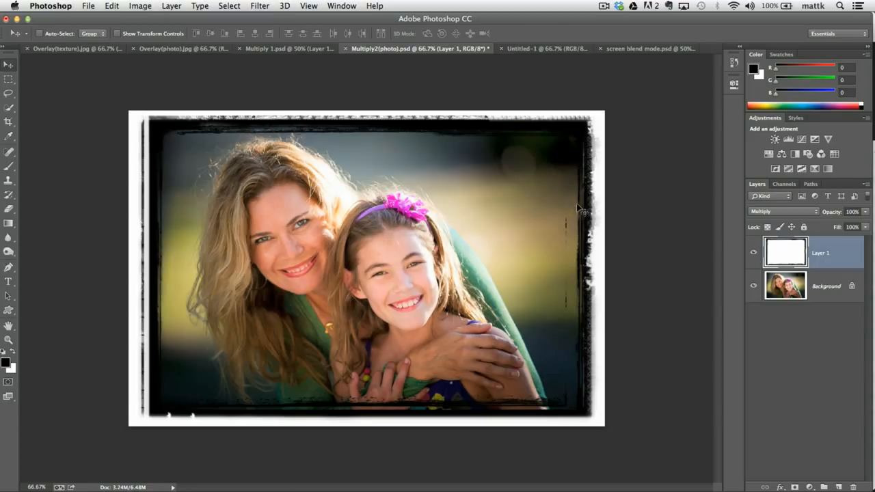
# Switch the frame layer's blend mode to Normal and back to Multiply to compare the two
pyautogui.click(780, 213)
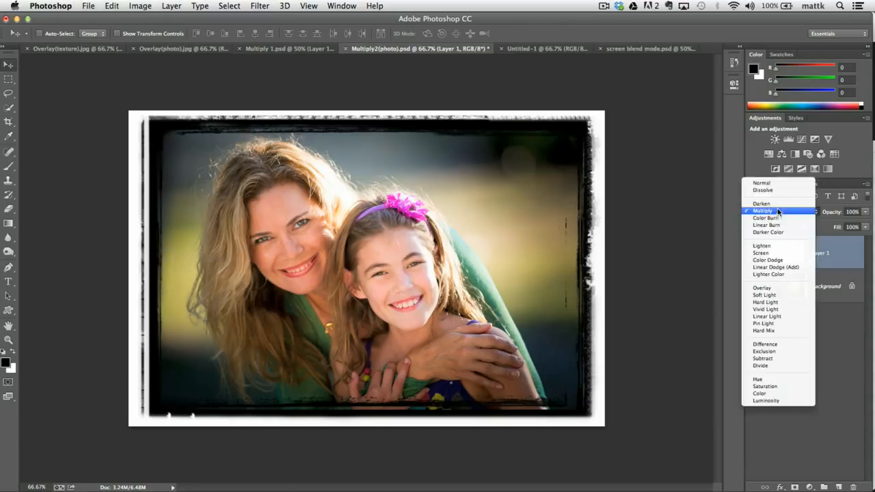
pyautogui.click(781, 183)
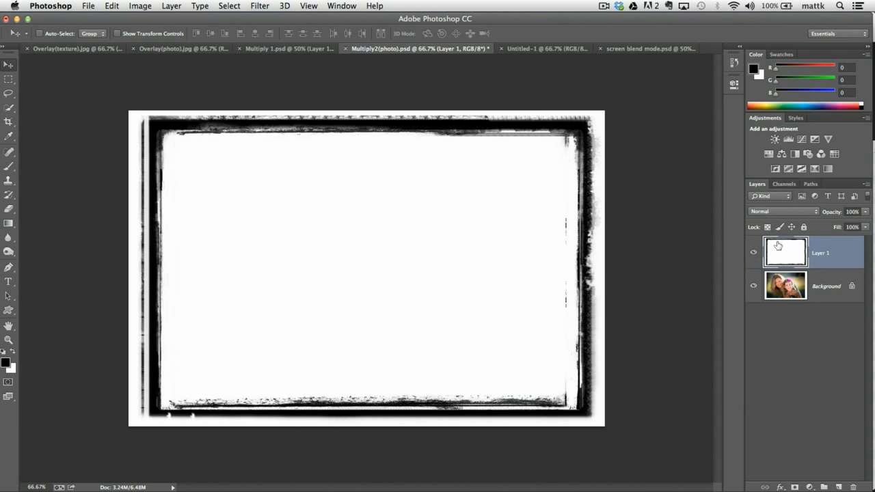
pyautogui.click(771, 212)
pyautogui.click(771, 241)
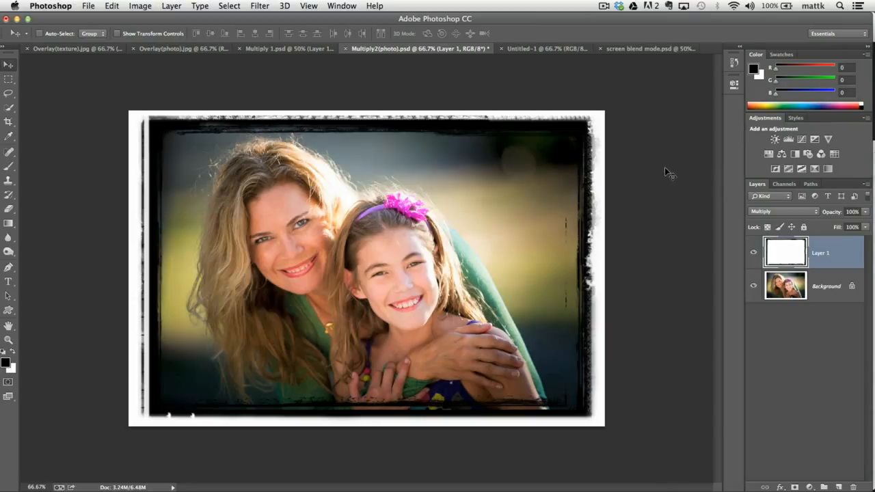
# Show the black grunge frame layer in Normal mode again, and set its blend mode to Screen
pyautogui.click(771, 212)
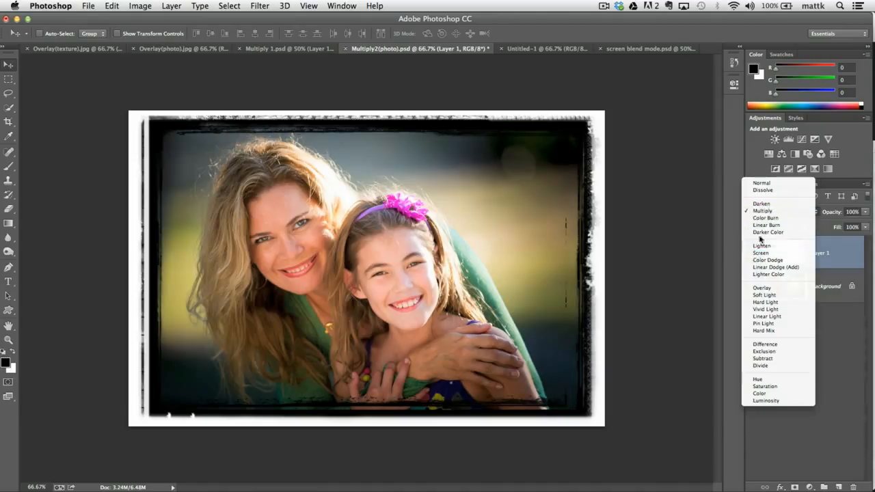
pyautogui.click(762, 183)
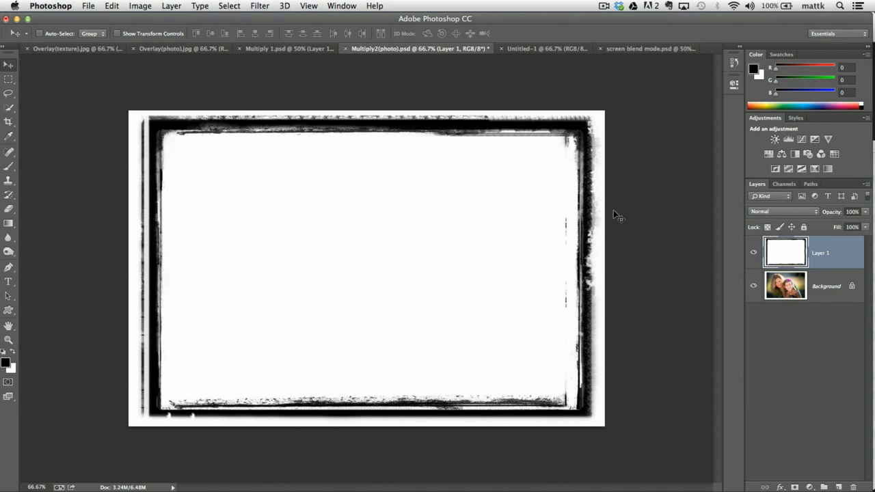
pyautogui.click(779, 214)
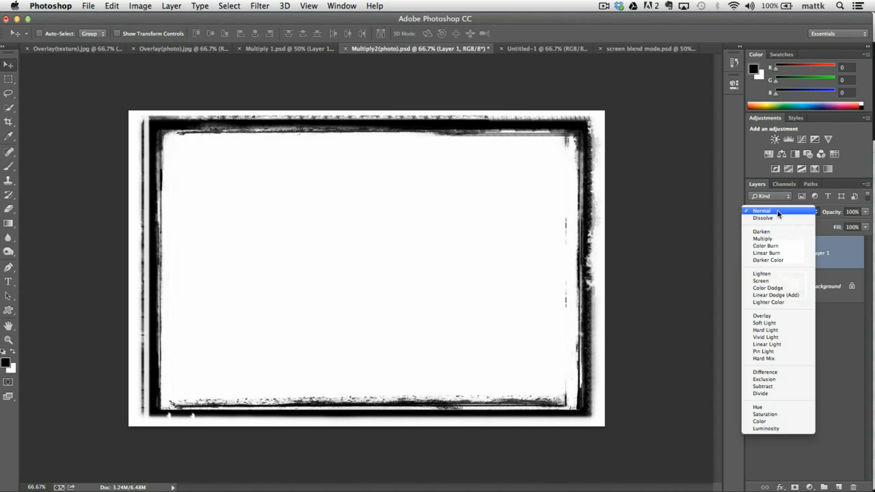
pyautogui.click(771, 285)
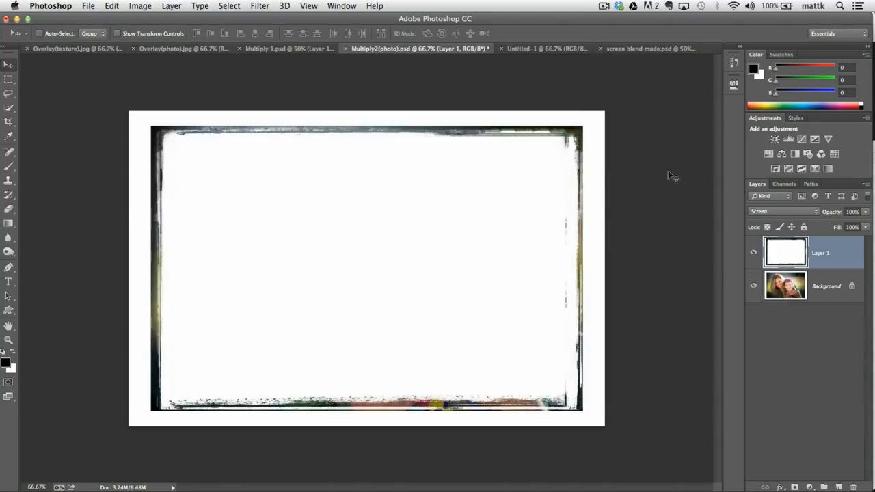
# In screen blend mode.psd, duplicate the Background layer and set the copy's blend mode to Screen
pyautogui.click(540, 50)
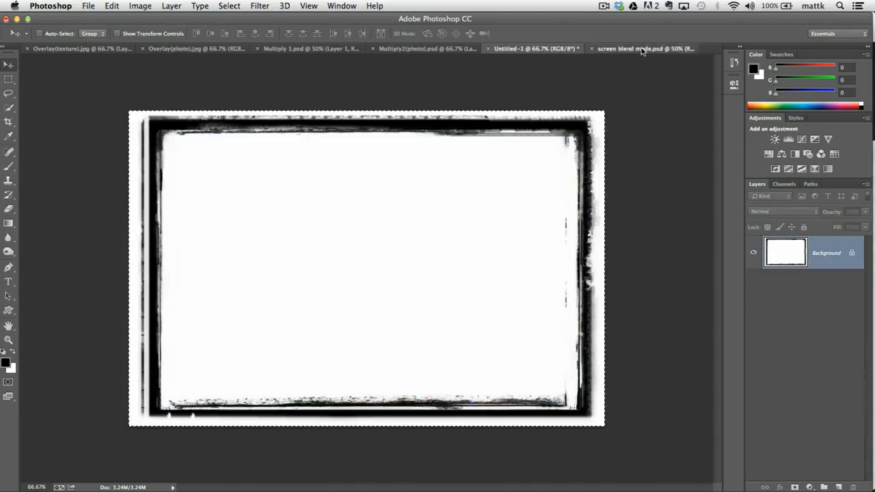
pyautogui.click(639, 49)
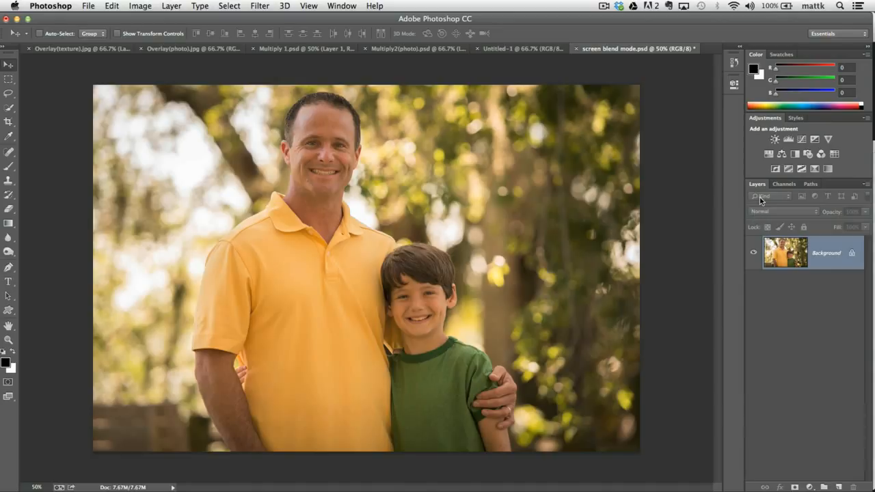
pyautogui.press('super+j')
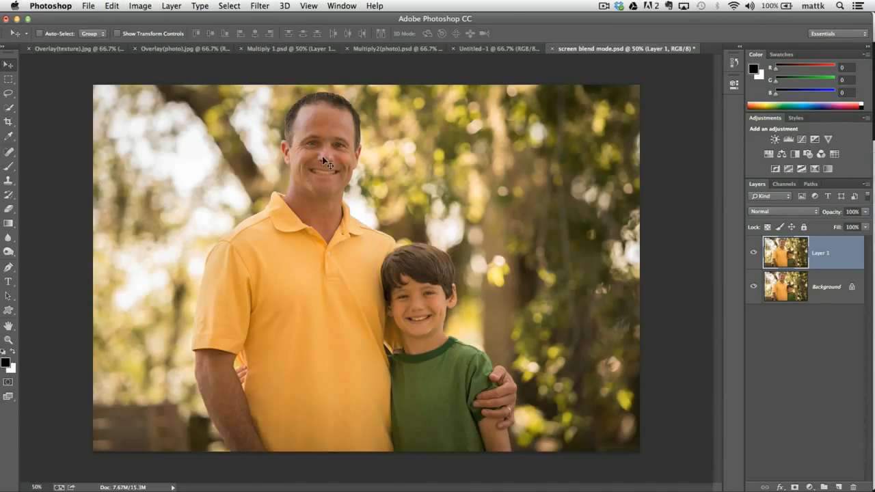
pyautogui.click(792, 216)
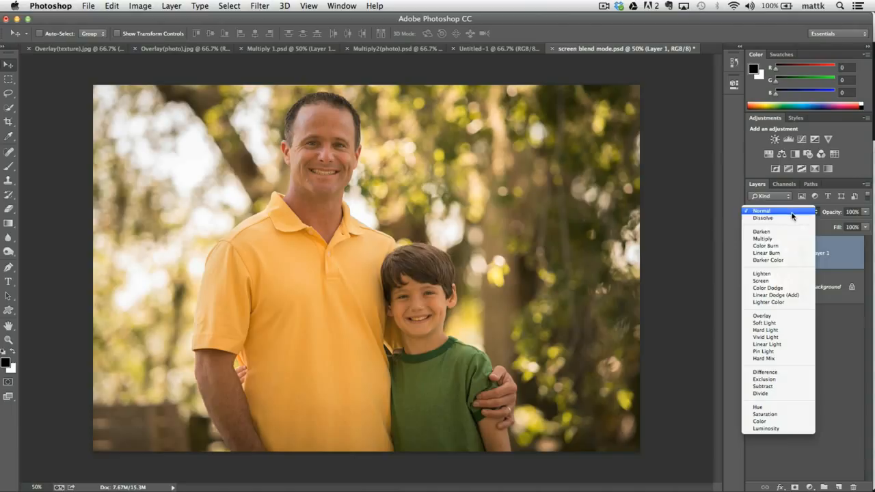
pyautogui.click(778, 281)
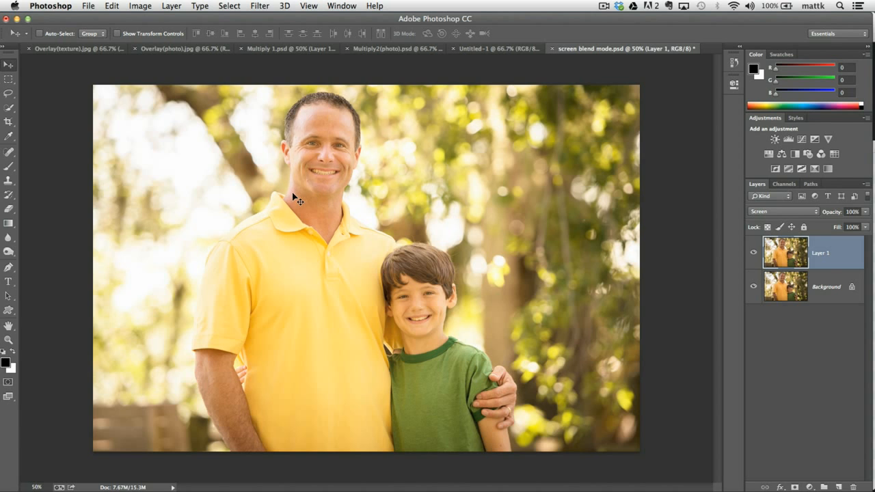
# Erase the Screen layer everywhere except over the two faces, and reduce the Eraser size to 125 px
pyautogui.press('e')
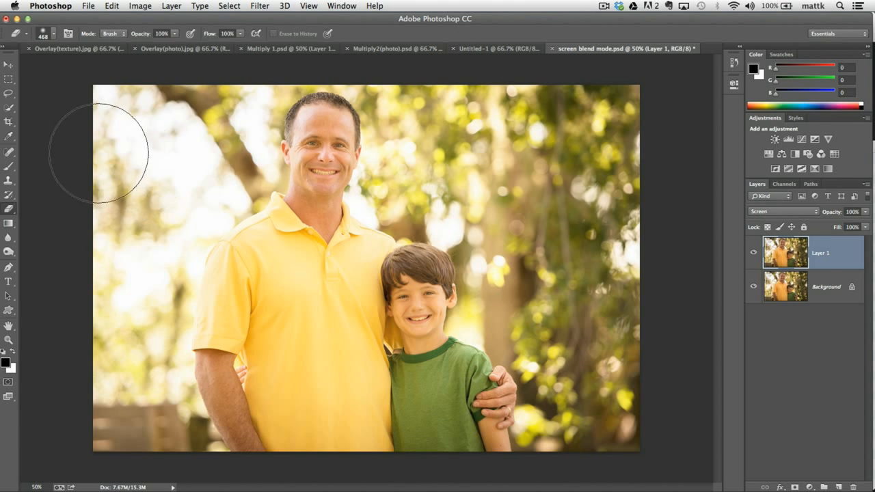
pyautogui.moveTo(200, 90)
pyautogui.mouseDown()
pyautogui.moveTo(133, 148)
pyautogui.moveTo(221, 109)
pyautogui.moveTo(225, 137)
pyautogui.moveTo(143, 244)
pyautogui.moveTo(144, 465)
pyautogui.moveTo(276, 272)
pyautogui.moveTo(298, 312)
pyautogui.moveTo(430, 201)
pyautogui.moveTo(430, 157)
pyautogui.moveTo(398, 100)
pyautogui.moveTo(449, 81)
pyautogui.moveTo(451, 154)
pyautogui.moveTo(593, 266)
pyautogui.moveTo(645, 420)
pyautogui.moveTo(437, 458)
pyautogui.moveTo(484, 294)
pyautogui.moveTo(486, 364)
pyautogui.moveTo(191, 471)
pyautogui.moveTo(319, 367)
pyautogui.moveTo(175, 410)
pyautogui.moveTo(146, 157)
pyautogui.moveTo(238, 336)
pyautogui.moveTo(225, 157)
pyautogui.moveTo(264, 93)
pyautogui.moveTo(429, 119)
pyautogui.moveTo(418, 191)
pyautogui.moveTo(571, 267)
pyautogui.moveTo(523, 345)
pyautogui.moveTo(502, 341)
pyautogui.moveTo(493, 419)
pyautogui.moveTo(495, 297)
pyautogui.mouseUp()
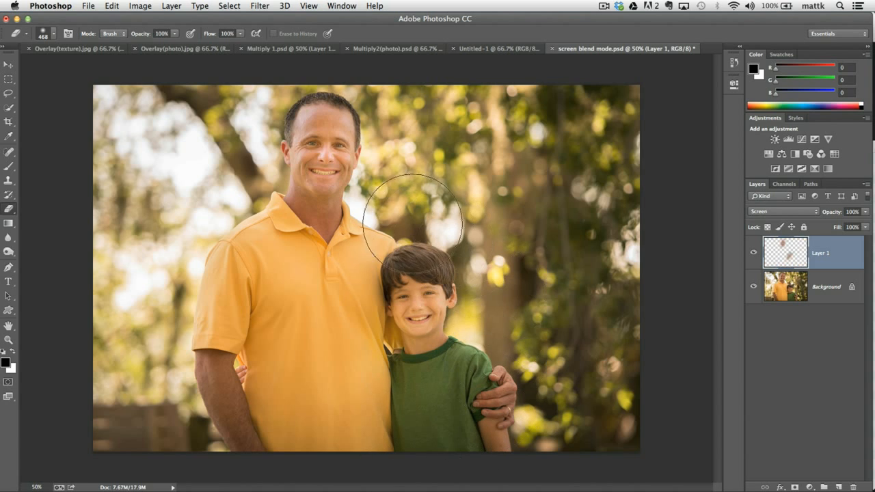
pyautogui.click(49, 32)
pyautogui.moveTo(108, 66); pyautogui.dragTo(93, 66)
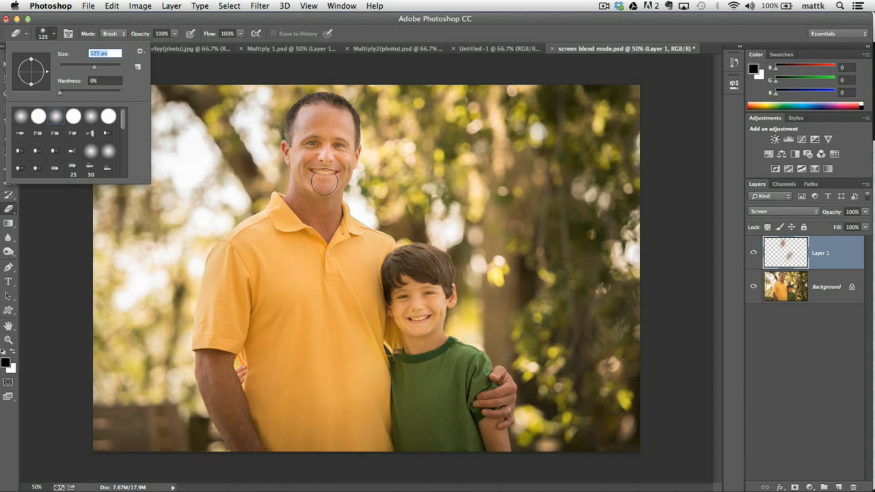
pyautogui.press('Return')
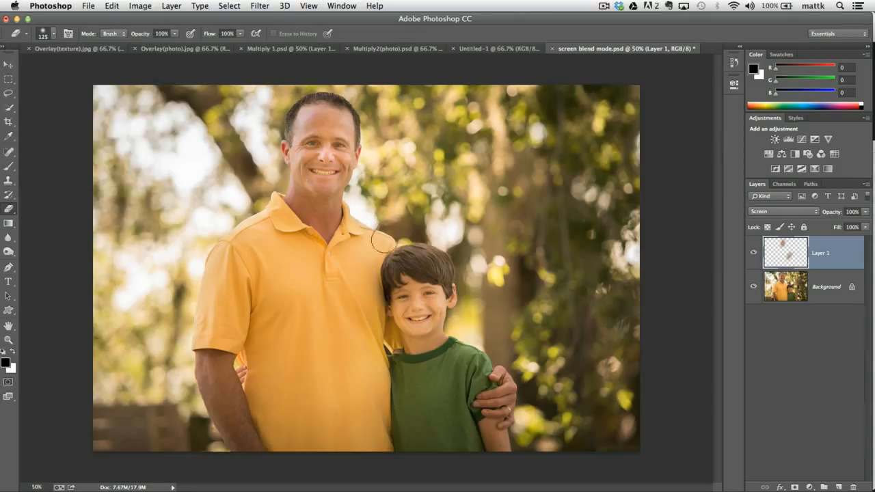
# Toggle the visibility of Layer 1 to compare the brightened faces, and delete the layer
pyautogui.click(754, 255)
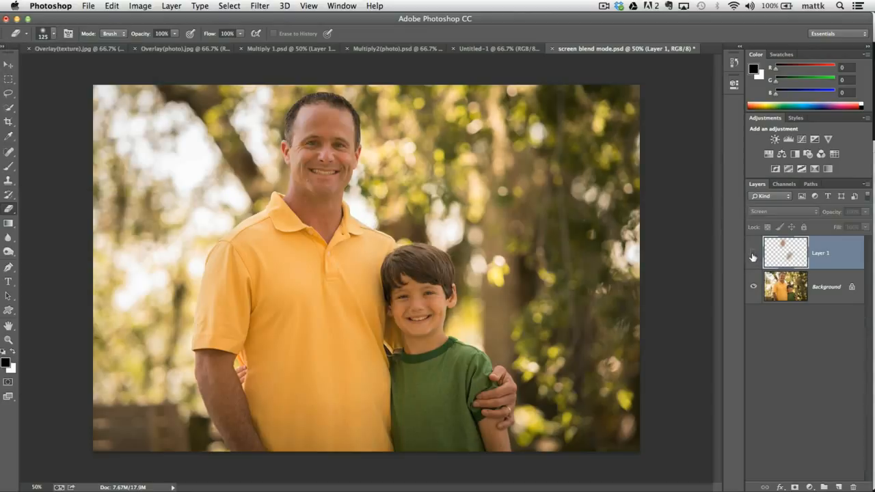
pyautogui.click(754, 255)
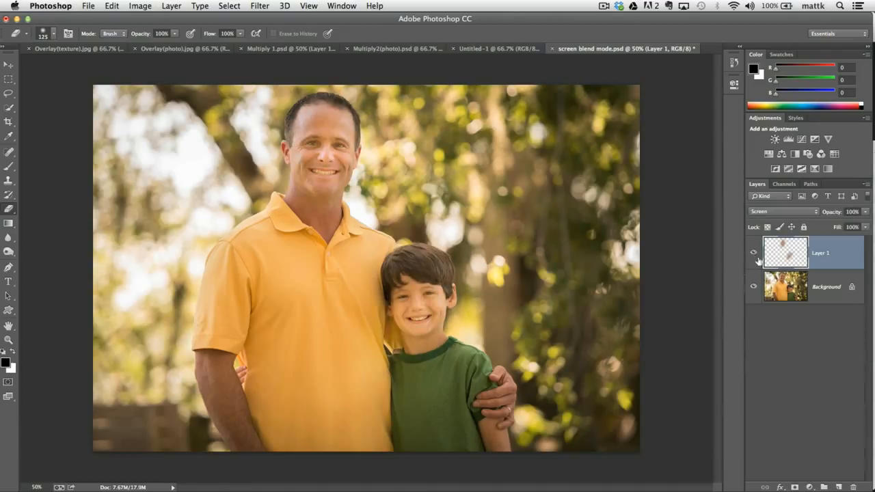
pyautogui.click(753, 255)
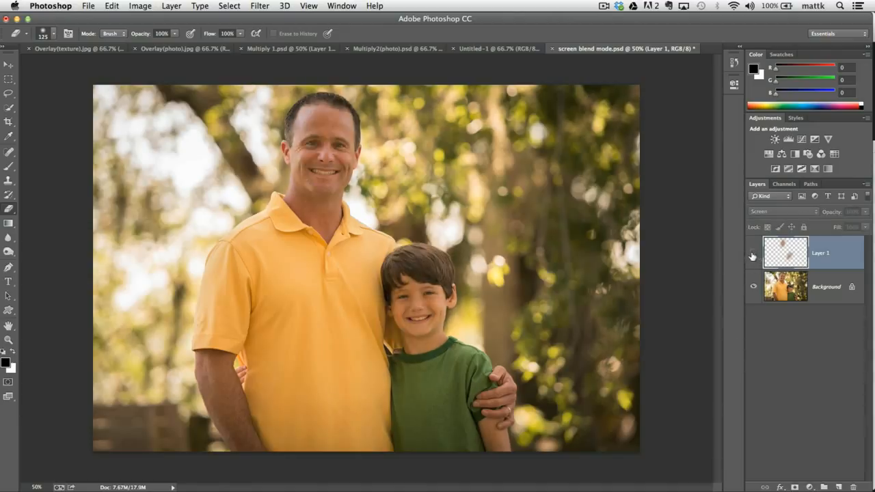
pyautogui.click(753, 255)
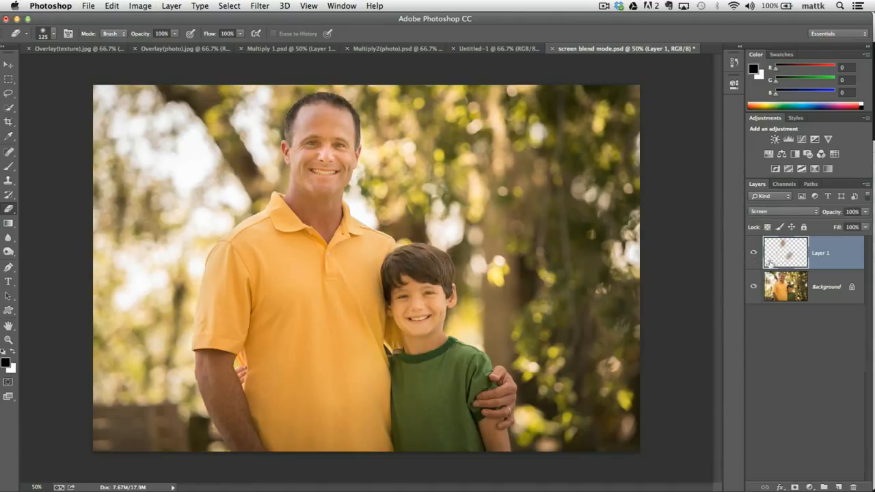
pyautogui.press('Delete')
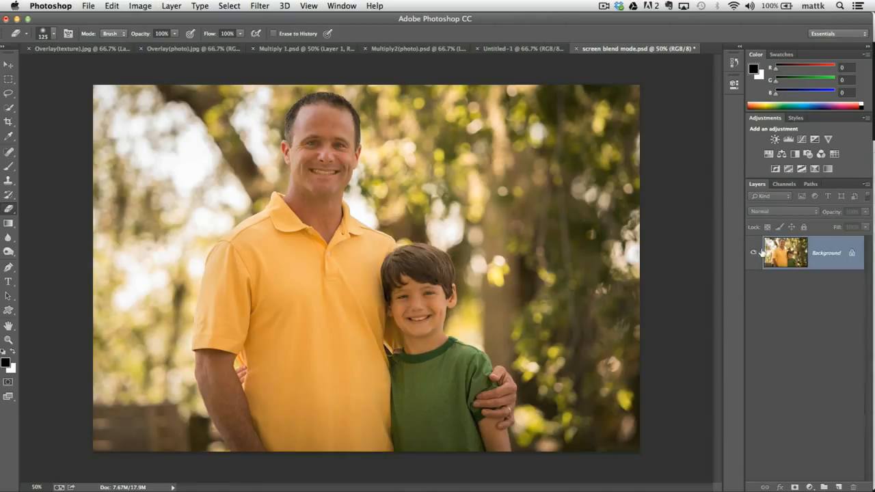
# Lasso loosely around the man's head, add the boy's head to the selection, and copy both areas to a new layer
pyautogui.click(8, 93)
pyautogui.moveTo(349, 96)
pyautogui.mouseDown()
pyautogui.moveTo(257, 170)
pyautogui.moveTo(343, 224)
pyautogui.moveTo(397, 149)
pyautogui.moveTo(361, 92)
pyautogui.mouseUp()
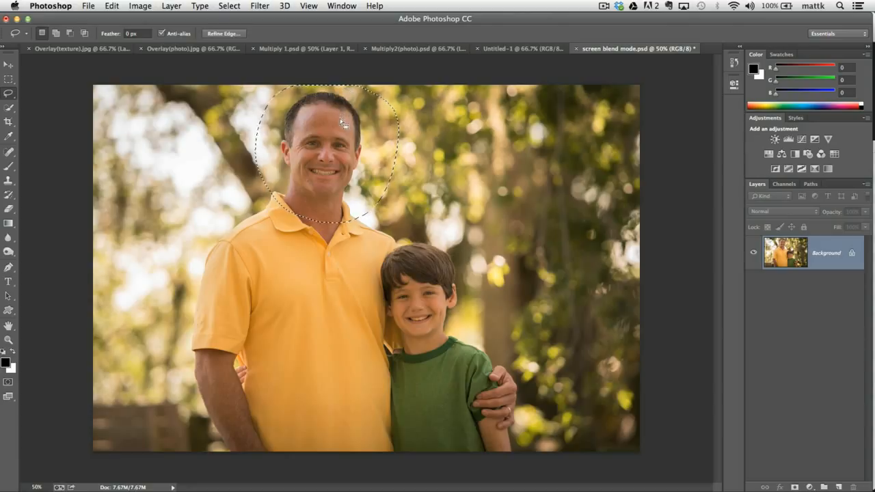
pyautogui.press('shift')
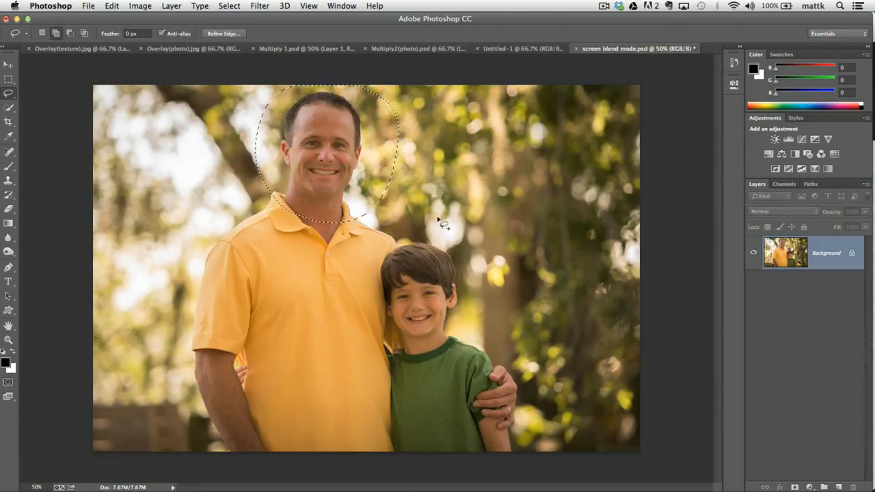
pyautogui.click(9, 95)
pyautogui.click(52, 88)
pyautogui.press('shift')
pyautogui.moveTo(395, 236)
pyautogui.mouseDown()
pyautogui.moveTo(403, 357)
pyautogui.moveTo(489, 326)
pyautogui.moveTo(469, 240)
pyautogui.moveTo(437, 225)
pyautogui.mouseUp()
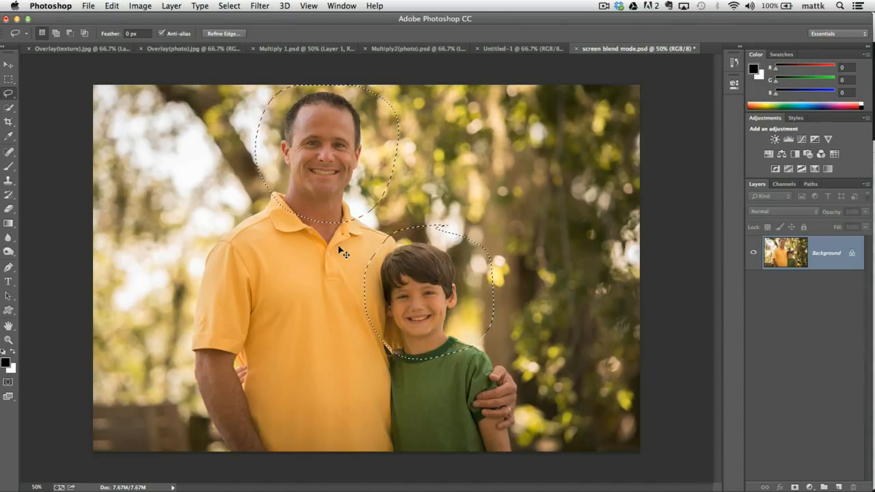
pyautogui.press('super+j')
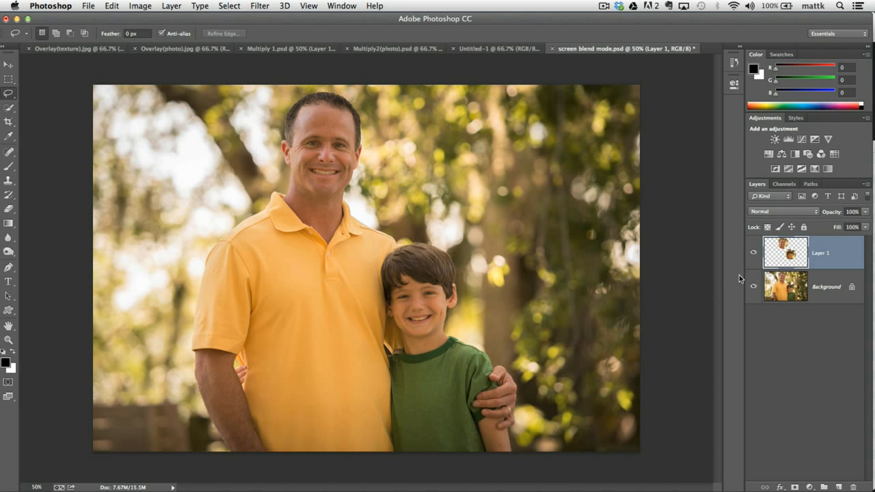
# Hide and reshow the Background to check the copied heads, and set Layer 1's blend mode to Screen
pyautogui.click(753, 287)
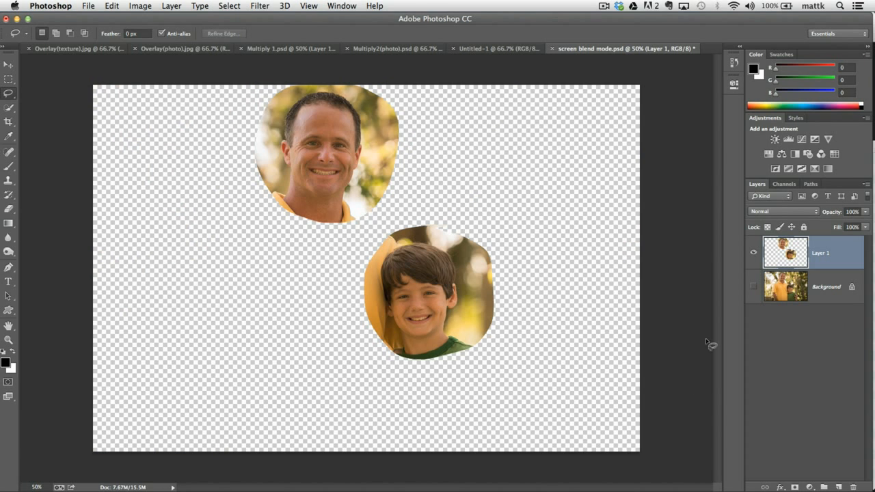
pyautogui.click(753, 287)
pyautogui.click(783, 211)
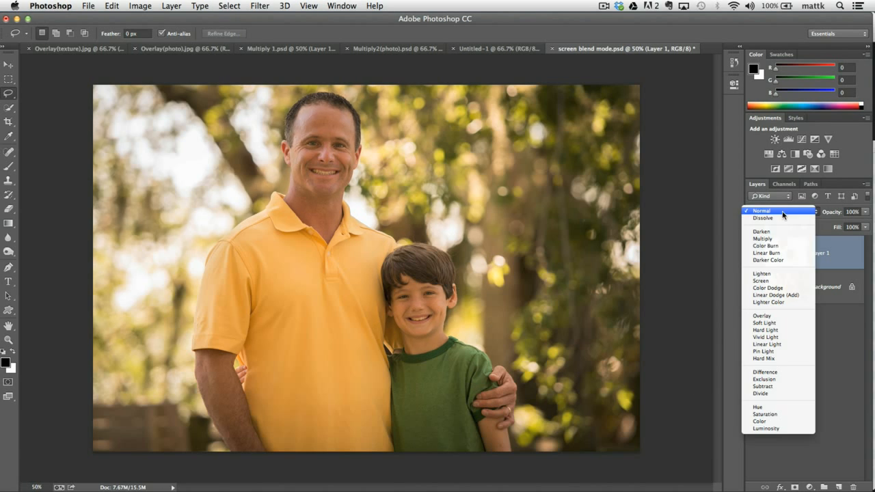
pyautogui.click(761, 281)
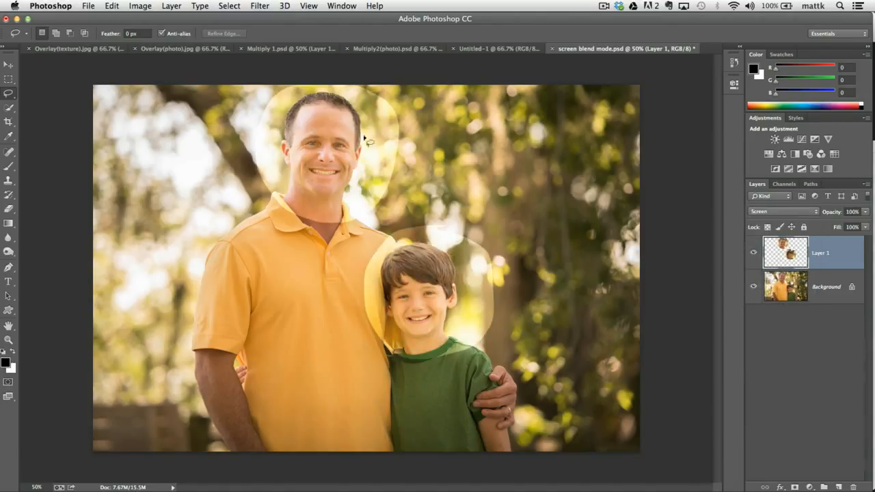
# Erase the hard bright edges around both heads on Layer 1 with the Eraser at size 250
pyautogui.press('e')
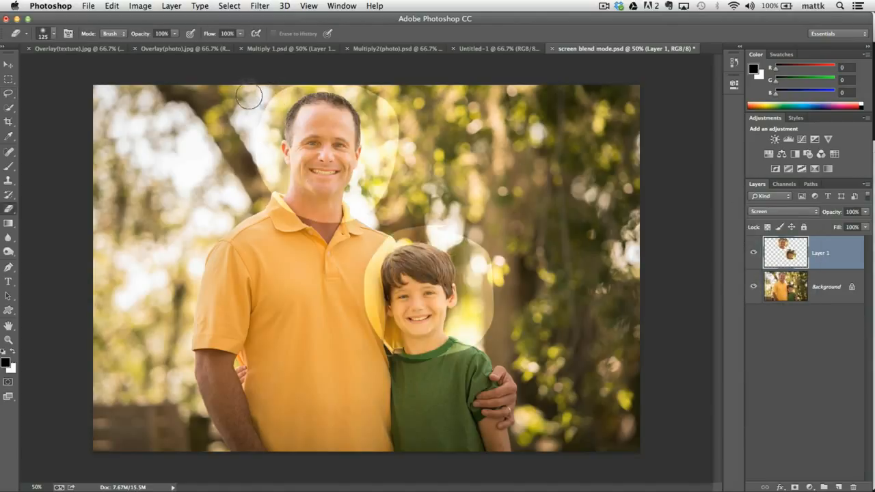
pyautogui.press(']')
pyautogui.press(']')
pyautogui.press(']')
pyautogui.press(']')
pyautogui.moveTo(303, 58)
pyautogui.mouseDown()
pyautogui.moveTo(274, 88)
pyautogui.moveTo(257, 162)
pyautogui.moveTo(265, 195)
pyautogui.moveTo(286, 219)
pyautogui.moveTo(343, 227)
pyautogui.moveTo(393, 179)
pyautogui.moveTo(389, 113)
pyautogui.moveTo(387, 123)
pyautogui.moveTo(378, 91)
pyautogui.moveTo(352, 65)
pyautogui.mouseUp()
pyautogui.moveTo(435, 226)
pyautogui.mouseDown()
pyautogui.moveTo(410, 232)
pyautogui.moveTo(390, 263)
pyautogui.moveTo(372, 358)
pyautogui.moveTo(410, 369)
pyautogui.mouseUp()
pyautogui.moveTo(470, 339)
pyautogui.mouseDown()
pyautogui.moveTo(488, 283)
pyautogui.moveTo(465, 273)
pyautogui.moveTo(472, 287)
pyautogui.mouseUp()
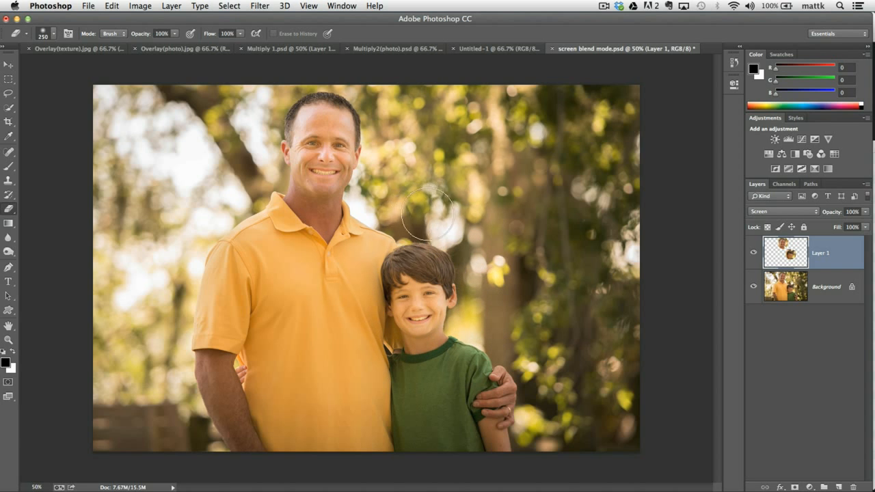
# Lower Layer 1's opacity to 48%, and delete the layer
pyautogui.moveTo(830, 215)
pyautogui.mouseDown()
pyautogui.moveTo(851, 214)
pyautogui.moveTo(842, 225)
pyautogui.moveTo(866, 223)
pyautogui.moveTo(786, 226)
pyautogui.moveTo(848, 221)
pyautogui.moveTo(837, 221)
pyautogui.mouseUp()
pyautogui.click(865, 213)
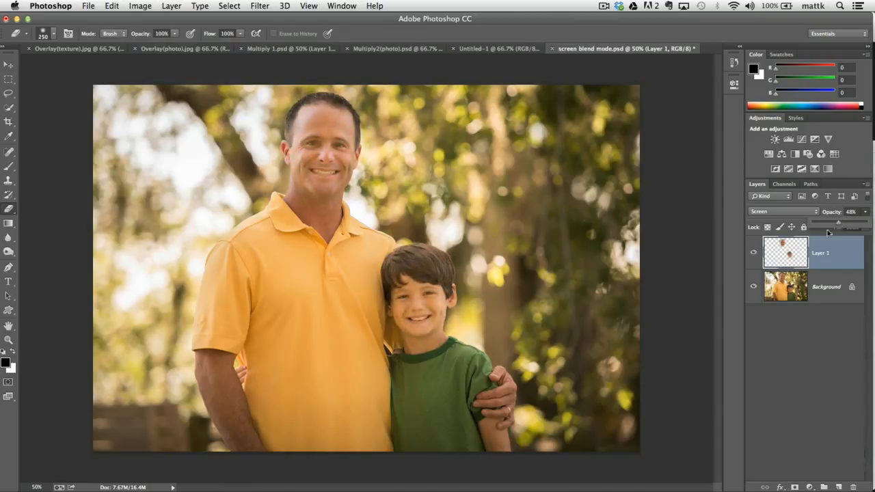
pyautogui.click(785, 257)
pyautogui.press('BackSpace')
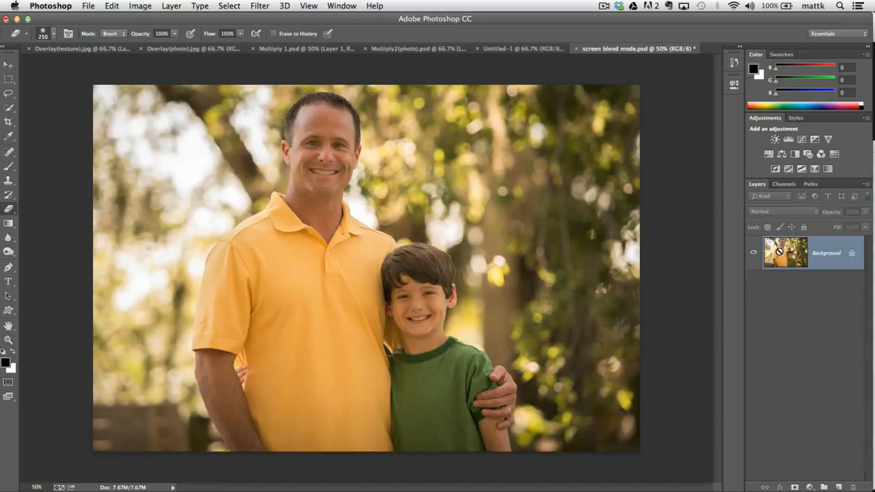
# Duplicate the Background layer and set the copy's blend mode to Overlay
pyautogui.press('super+j')
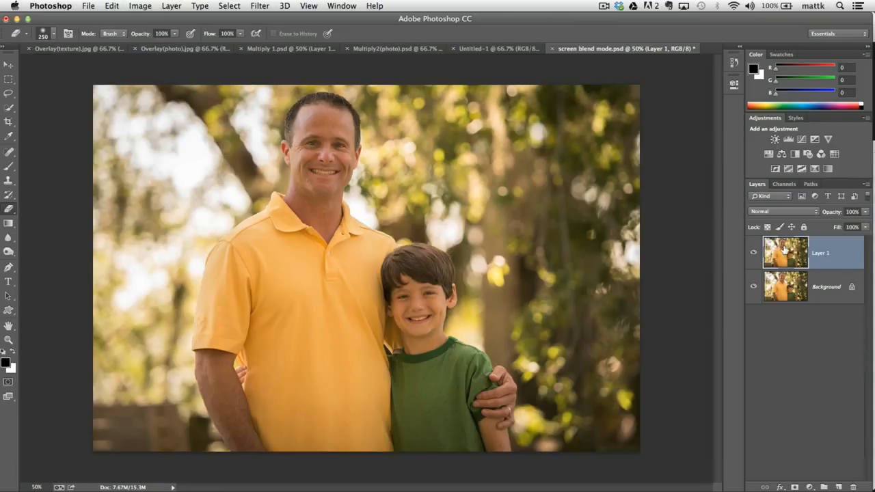
pyautogui.click(784, 213)
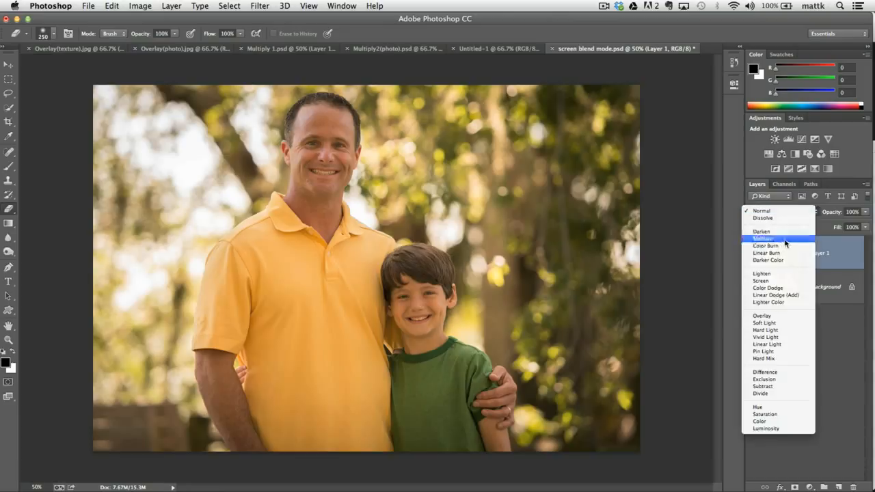
pyautogui.click(781, 317)
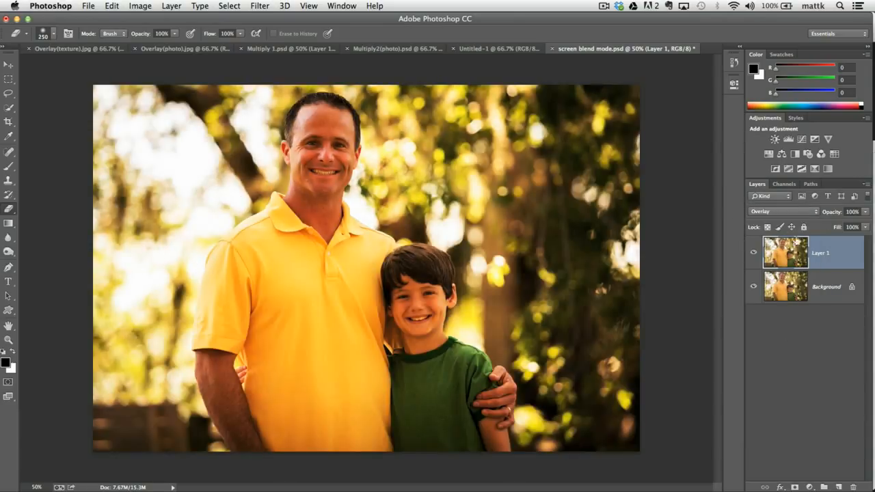
# Set Layer 1's blend mode to Soft Light, and toggle the layer's visibility to compare the photo with and without it
pyautogui.click(785, 214)
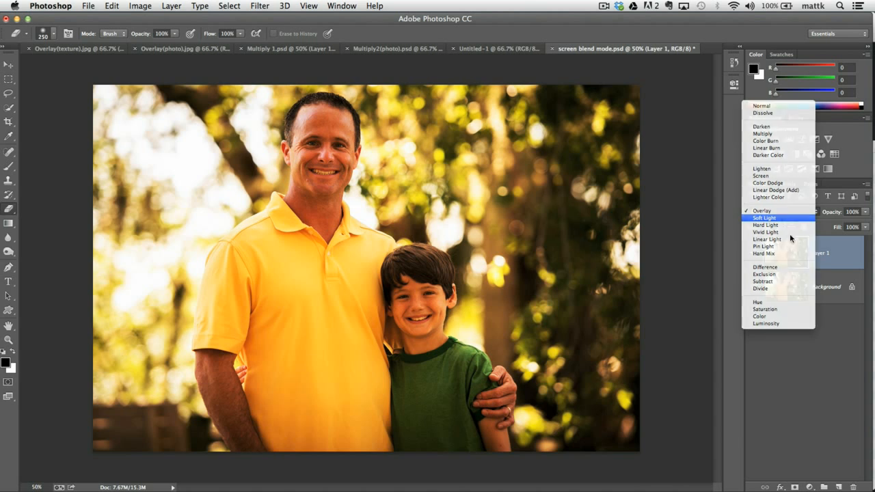
pyautogui.click(784, 217)
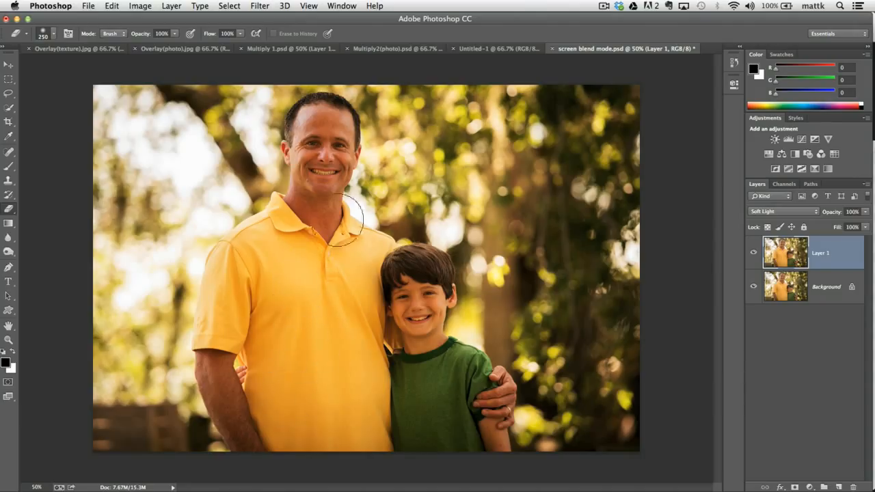
pyautogui.click(753, 254)
pyautogui.click(753, 254)
pyautogui.click(753, 254)
pyautogui.click(754, 254)
# Erase the father and son from Layer 1 with the Eraser at size 300, keeping the effect on the background
pyautogui.press(']')
pyautogui.press(']')
pyautogui.press('[')
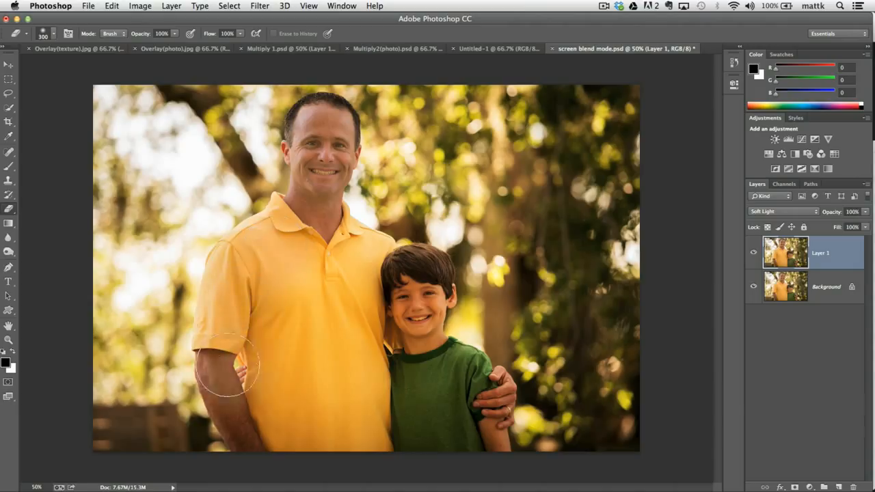
pyautogui.moveTo(344, 314)
pyautogui.mouseDown()
pyautogui.moveTo(371, 256)
pyautogui.moveTo(415, 279)
pyautogui.moveTo(412, 311)
pyautogui.moveTo(474, 410)
pyautogui.moveTo(385, 426)
pyautogui.moveTo(326, 378)
pyautogui.mouseUp()
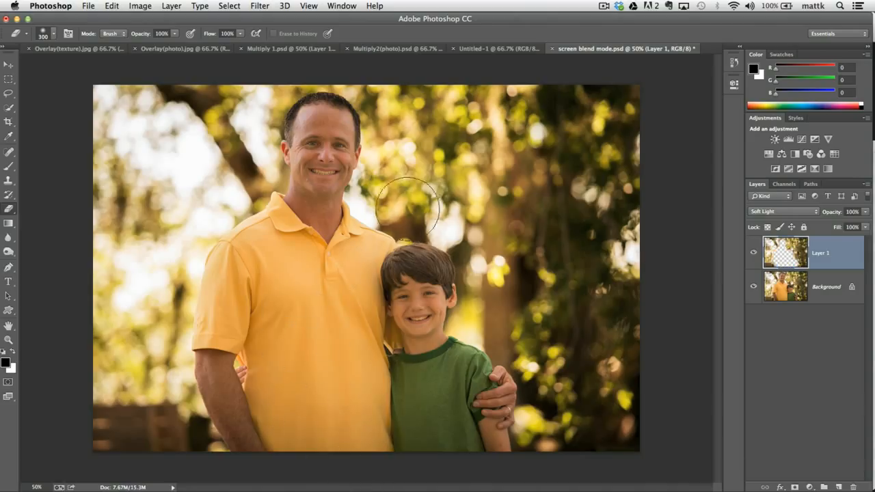
# Hide and reshow Layer 1 repeatedly to compare the background effect, and open the layer's blend mode choices
pyautogui.click(754, 253)
pyautogui.click(754, 254)
pyautogui.click(754, 253)
pyautogui.click(754, 253)
pyautogui.click(754, 254)
pyautogui.click(754, 254)
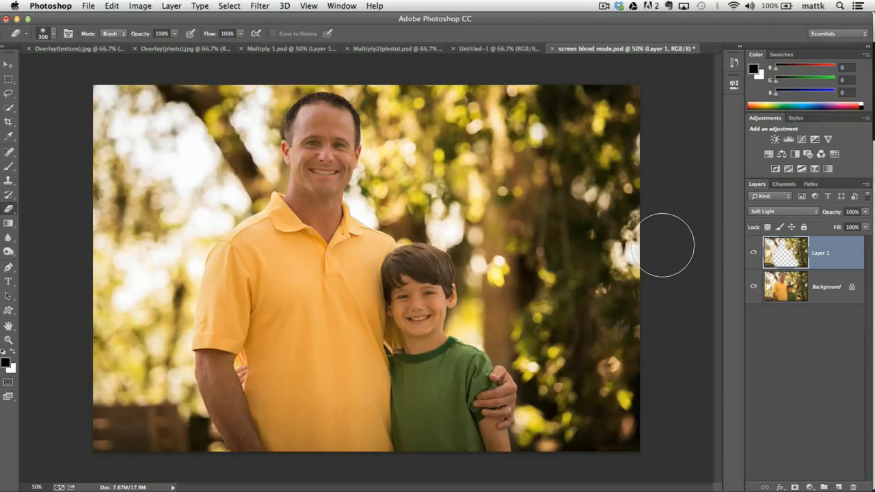
pyautogui.click(786, 213)
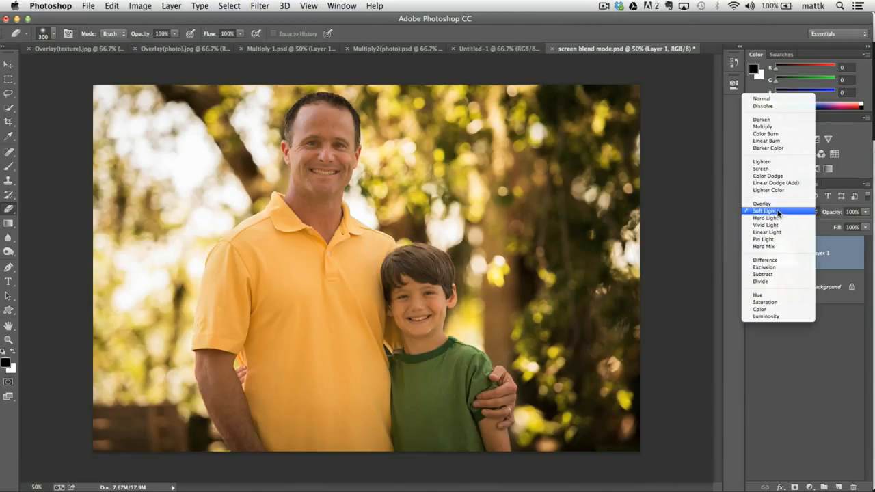